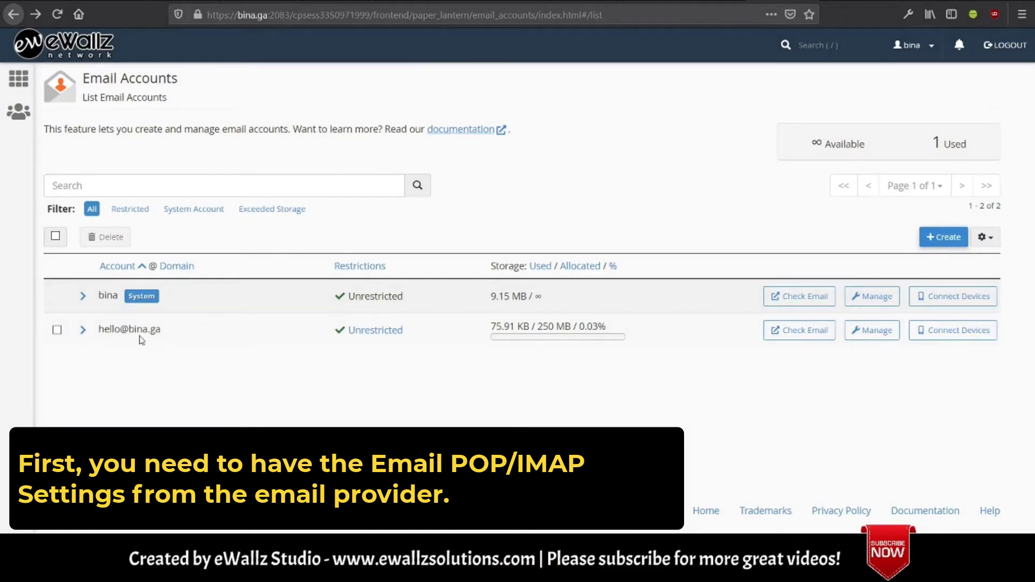
{"action": "left_click", "coordinate": [932, 333]}
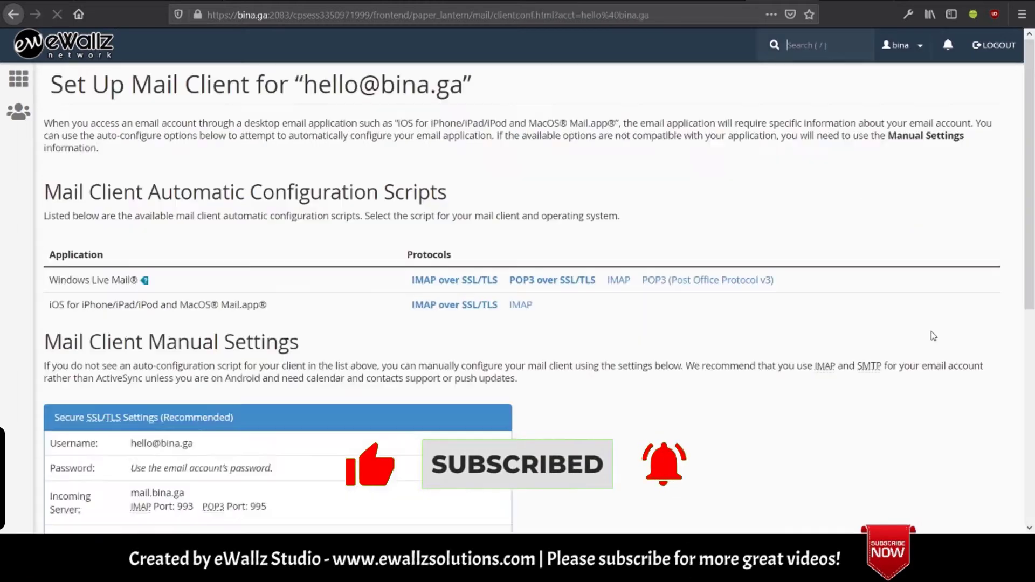
{"action": "scroll", "coordinate": [751, 284], "scroll_direction": "down", "scroll_amount": 2}
{"action": "scroll", "coordinate": [751, 284], "scroll_direction": "down", "scroll_amount": 2}
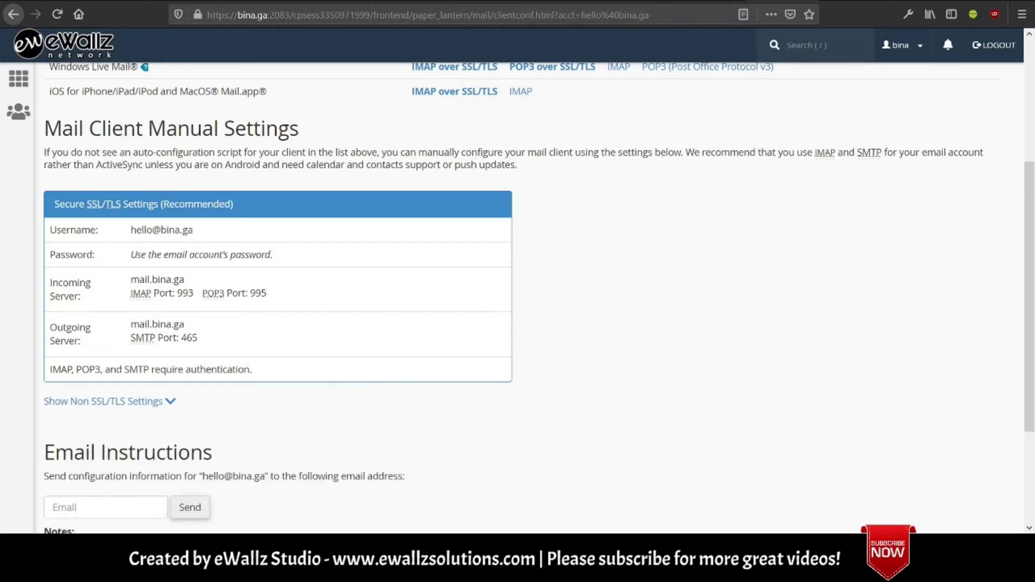
{"action": "key", "text": "alt+Tab"}
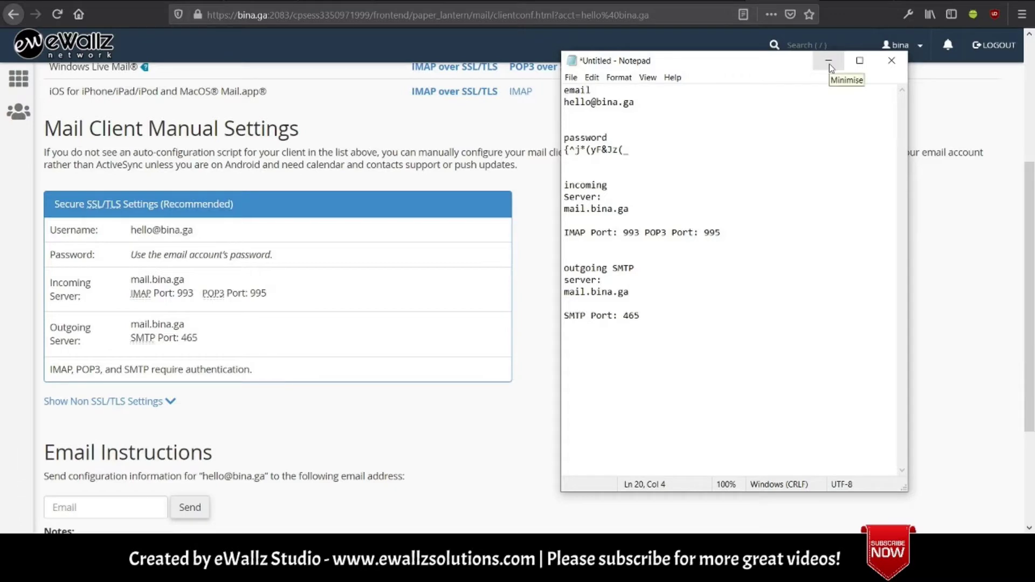
{"action": "left_click", "coordinate": [829, 64]}
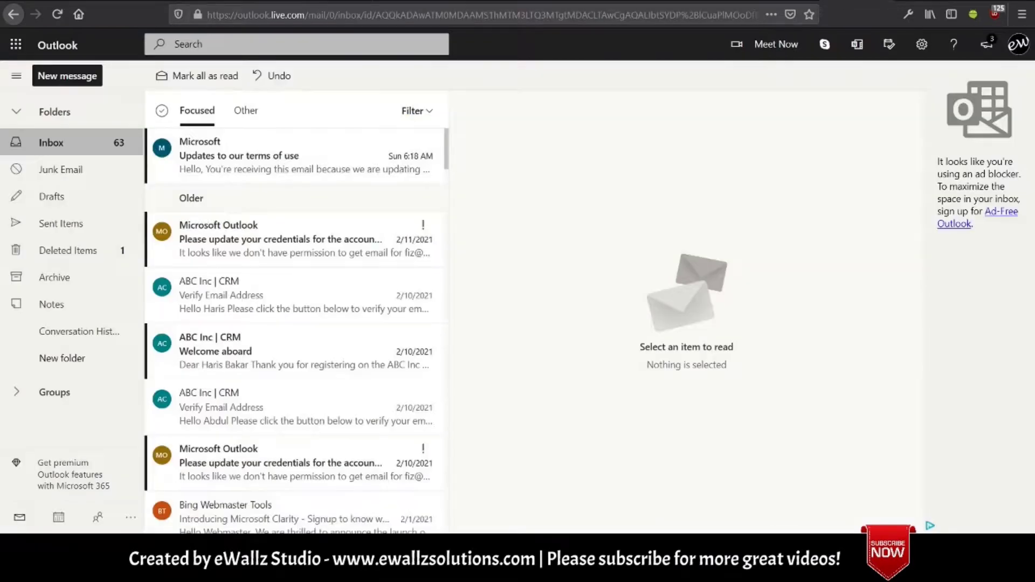
- Go to Settings > Mail > Sync email and choose Other email accounts to connect a new account
{"action": "left_click", "coordinate": [922, 45]}
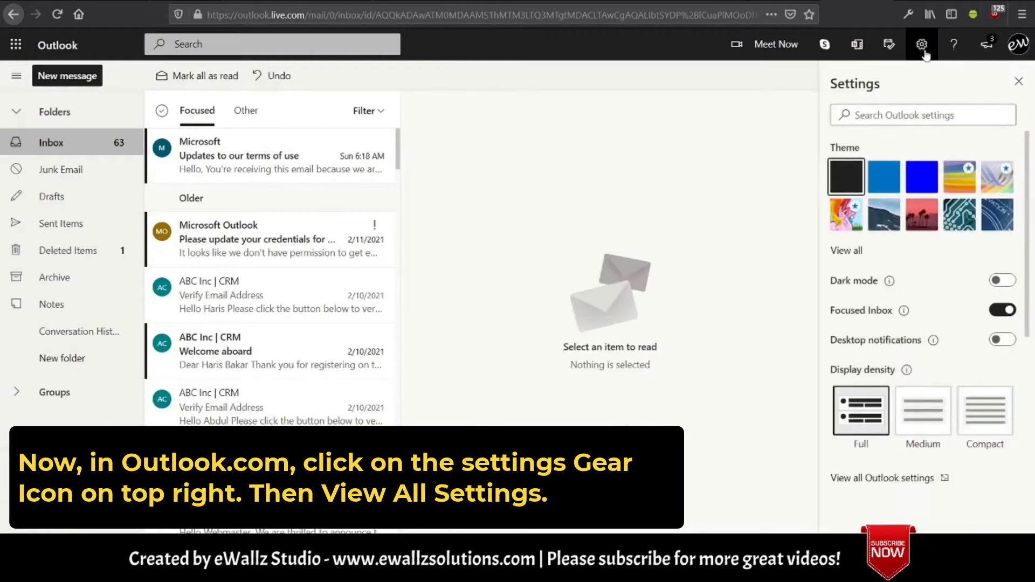
{"action": "left_click", "coordinate": [862, 480]}
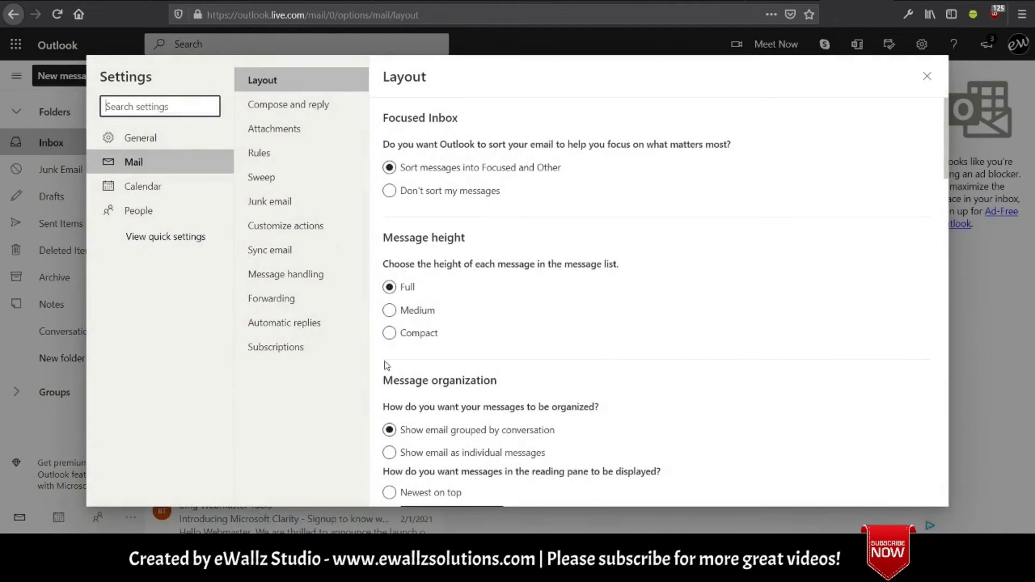
{"action": "left_click", "coordinate": [269, 252]}
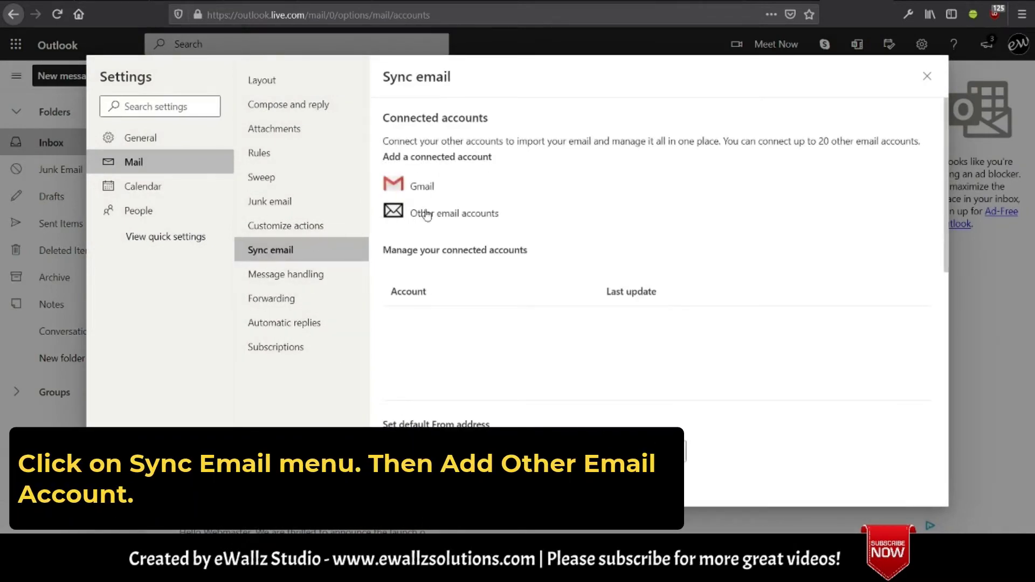
{"action": "left_click", "coordinate": [435, 213]}
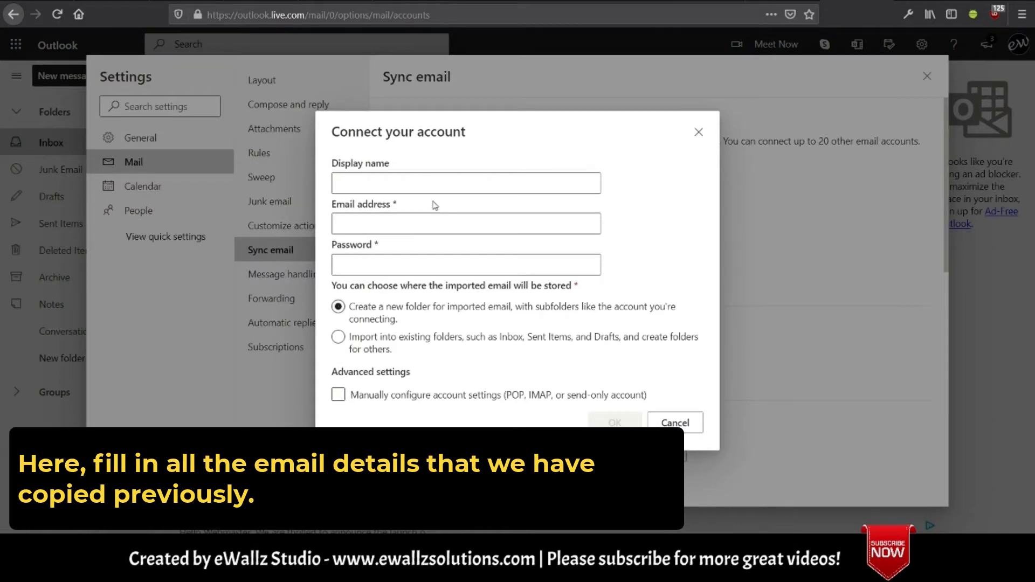
{"action": "left_click", "coordinate": [428, 184]}
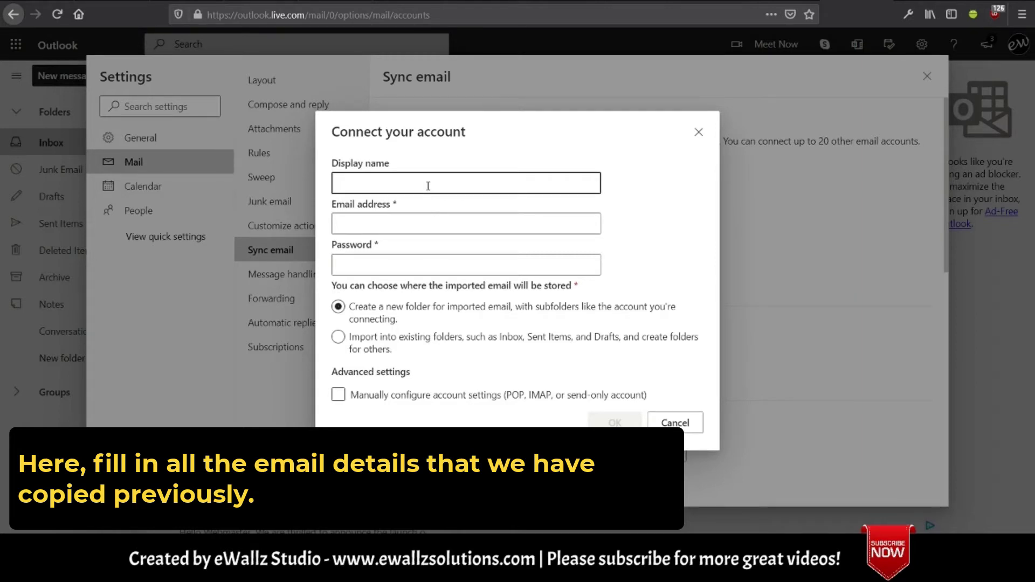
{"action": "type", "text": "Hello Email"}
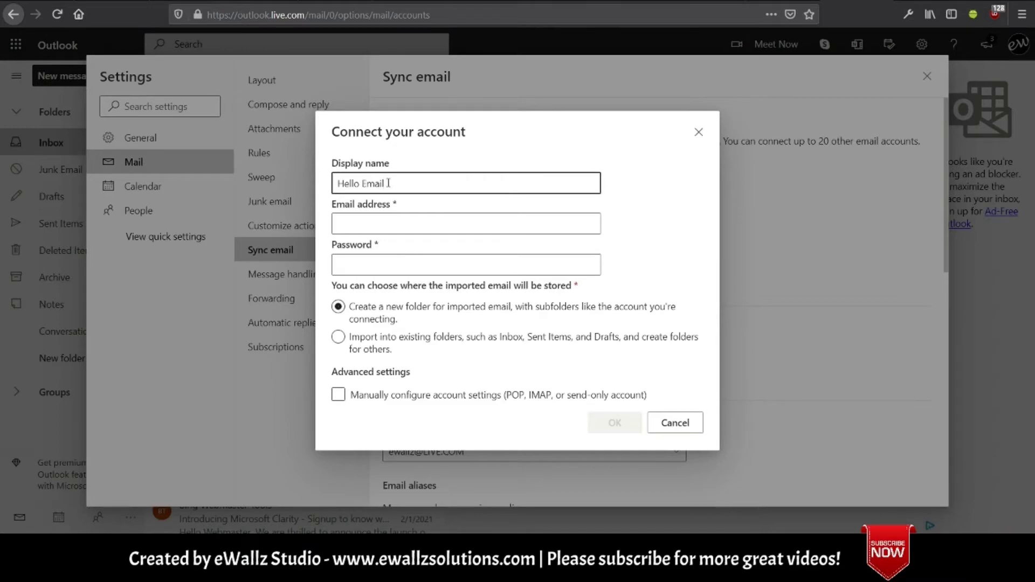
{"action": "left_click", "coordinate": [388, 221]}
{"action": "key", "text": "alt+Tab"}
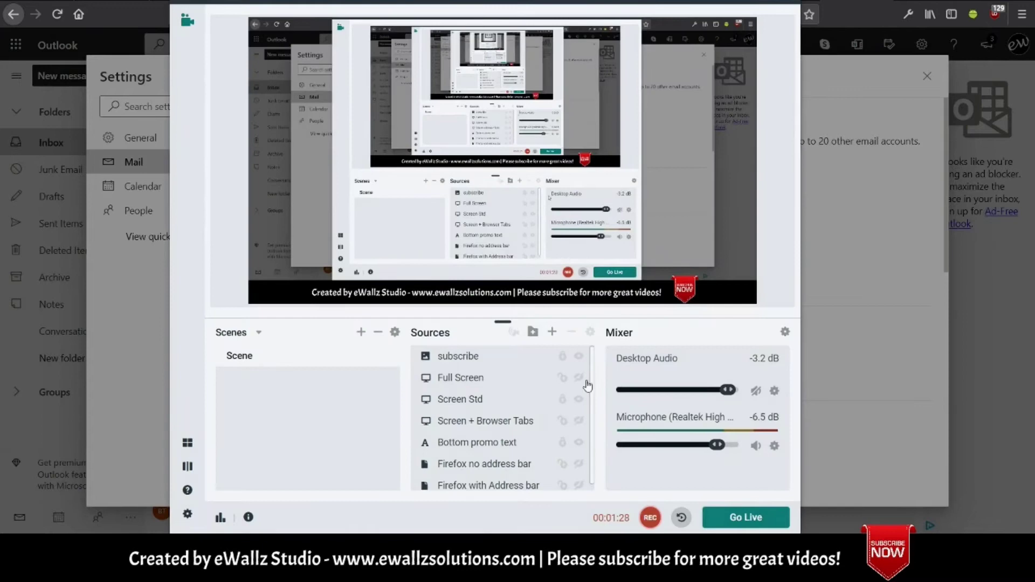
{"action": "key", "text": "alt+Tab"}
{"action": "key", "text": "alt+Tab"}
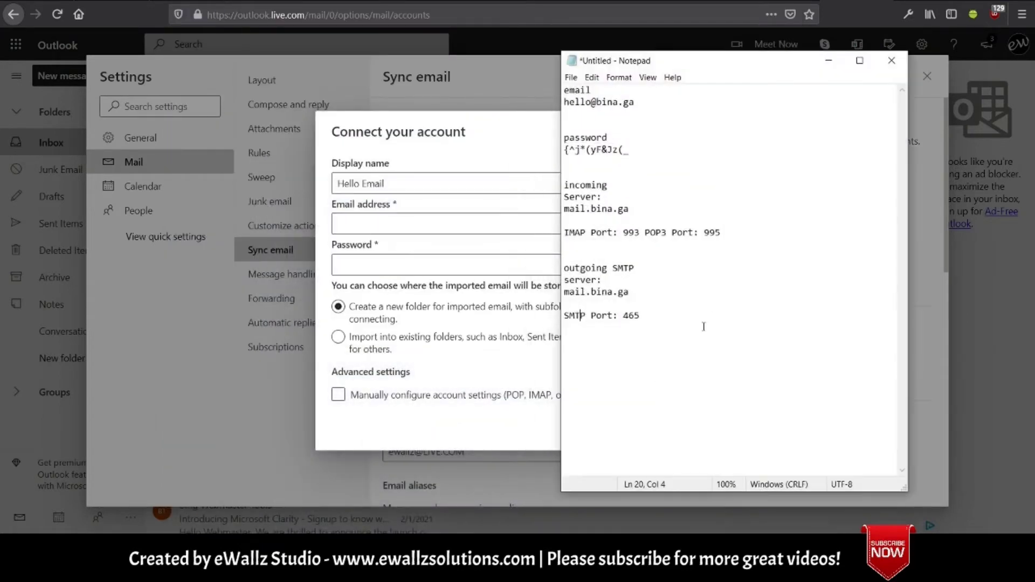
{"action": "left_click", "coordinate": [635, 102]}
{"action": "left_click_drag", "start_coordinate": [635, 103], "coordinate": [564, 101]}
{"action": "key", "text": "ctrl+c"}
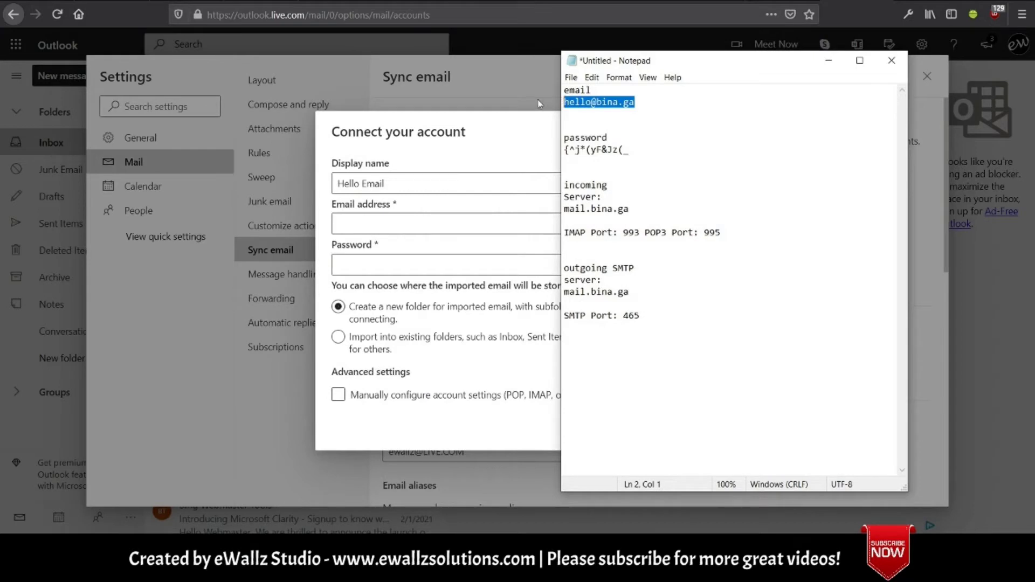
{"action": "left_click", "coordinate": [340, 227]}
{"action": "key", "text": "ctrl+v"}
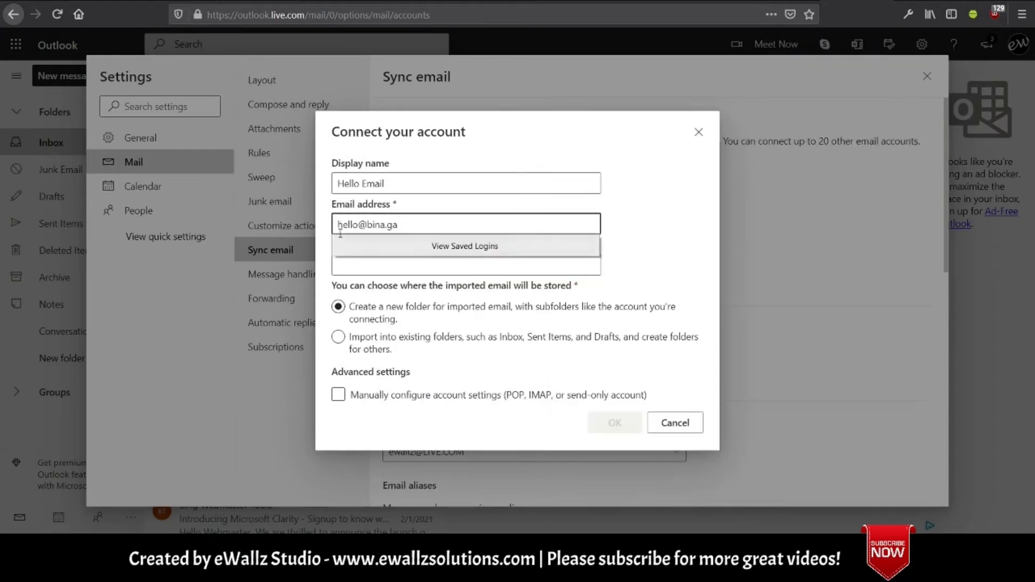
- Copy the account password from Notepad into the password field
{"action": "left_click", "coordinate": [340, 264]}
{"action": "left_click", "coordinate": [632, 243]}
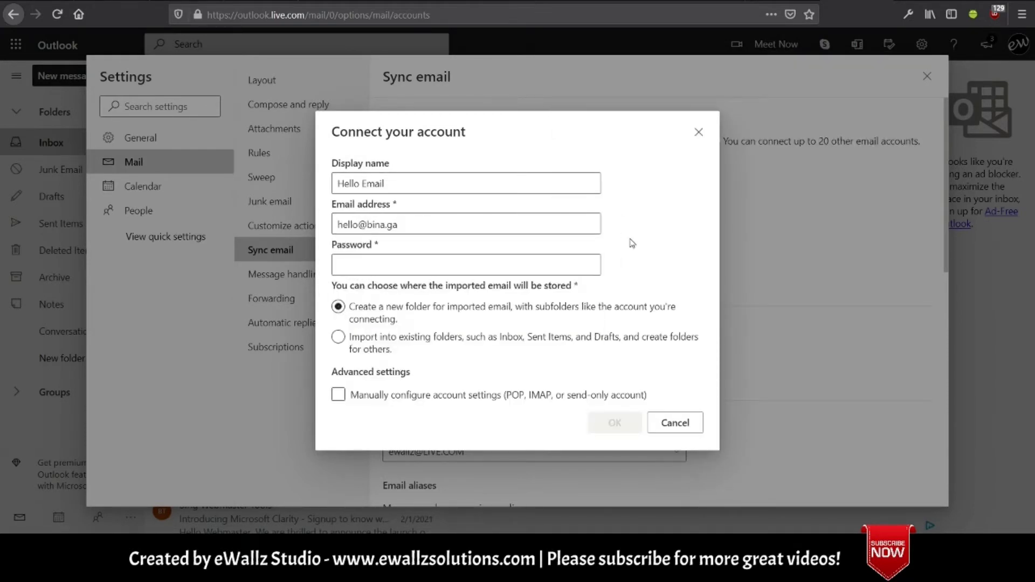
{"action": "key", "text": "alt+Tab"}
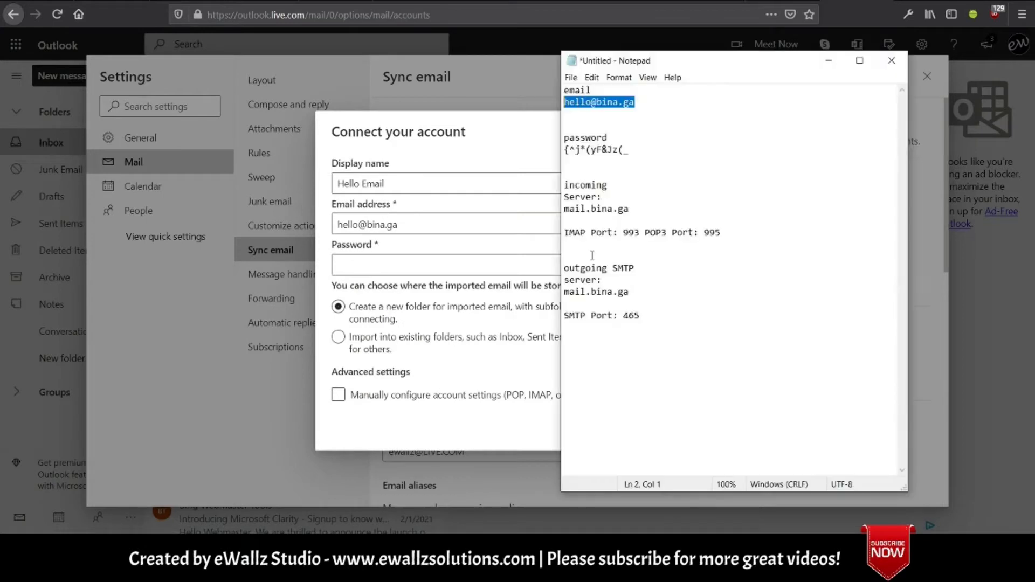
{"action": "left_click_drag", "start_coordinate": [630, 150], "coordinate": [563, 151]}
{"action": "key", "text": "ctrl+c"}
{"action": "left_click", "coordinate": [400, 264]}
{"action": "key", "text": "ctrl+v"}
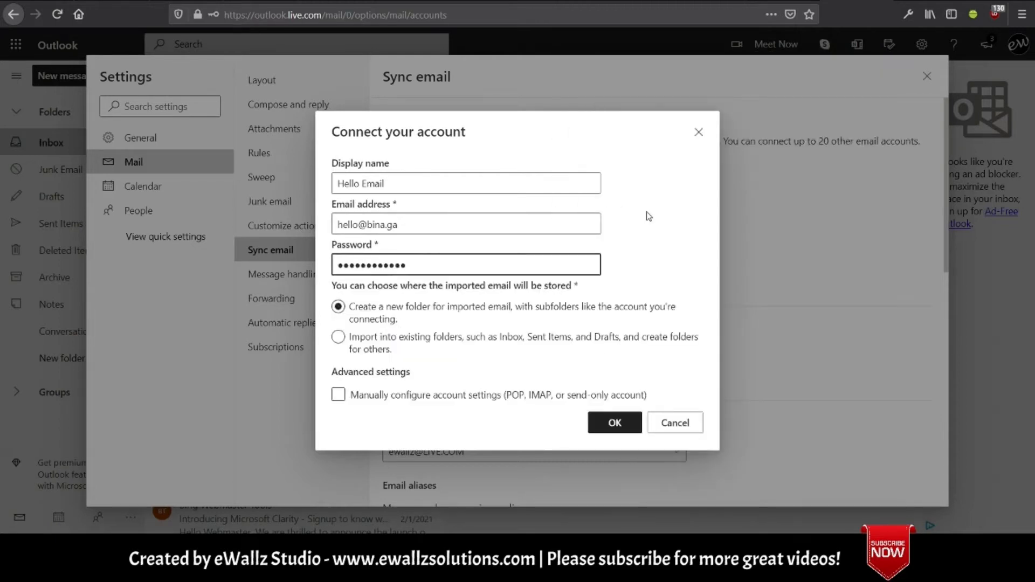
{"action": "left_click", "coordinate": [648, 216]}
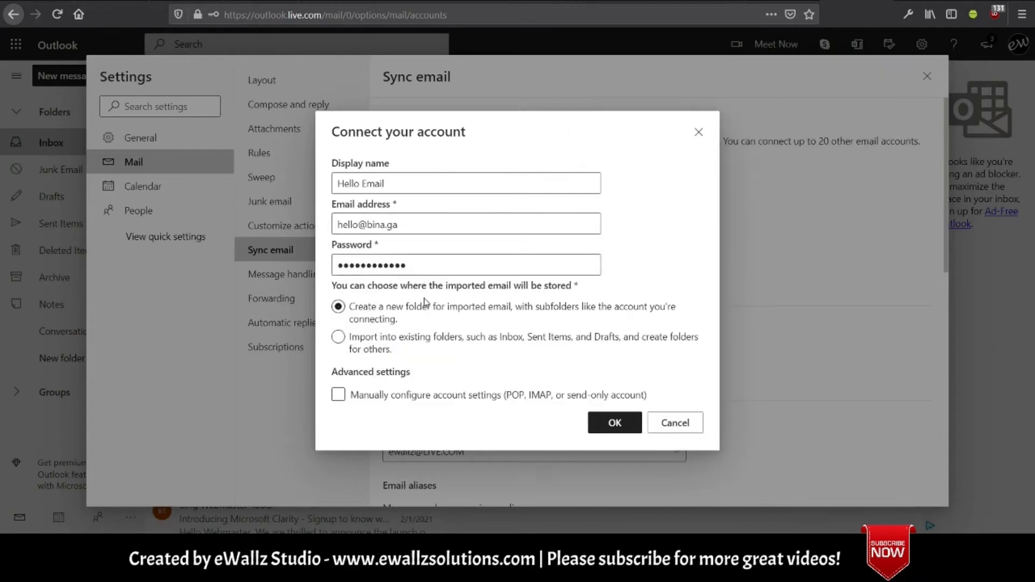
- Tick Manually configure account settings and confirm to reach the advanced settings
{"action": "left_click", "coordinate": [398, 345]}
{"action": "left_click", "coordinate": [338, 395]}
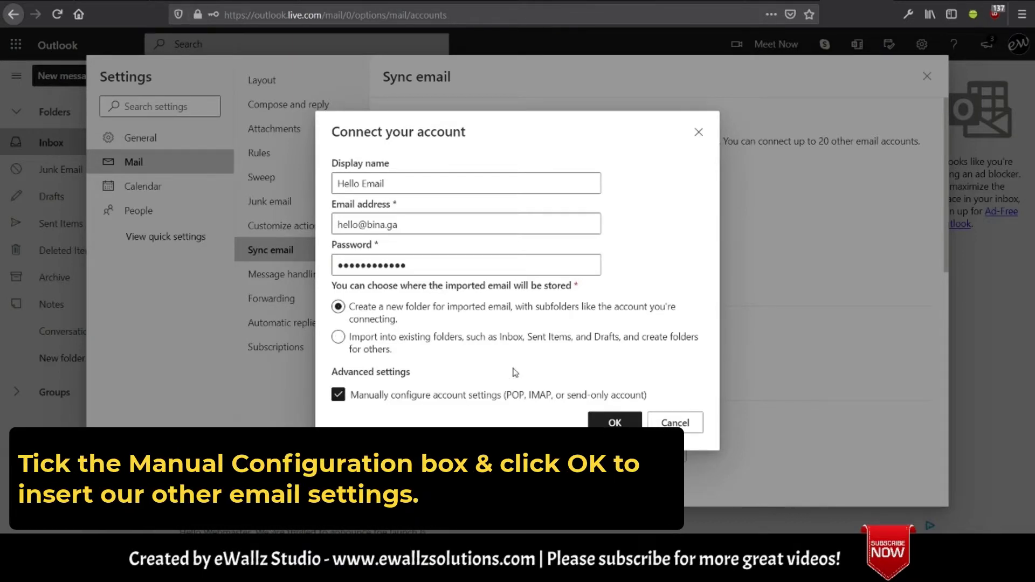
{"action": "left_click", "coordinate": [615, 422]}
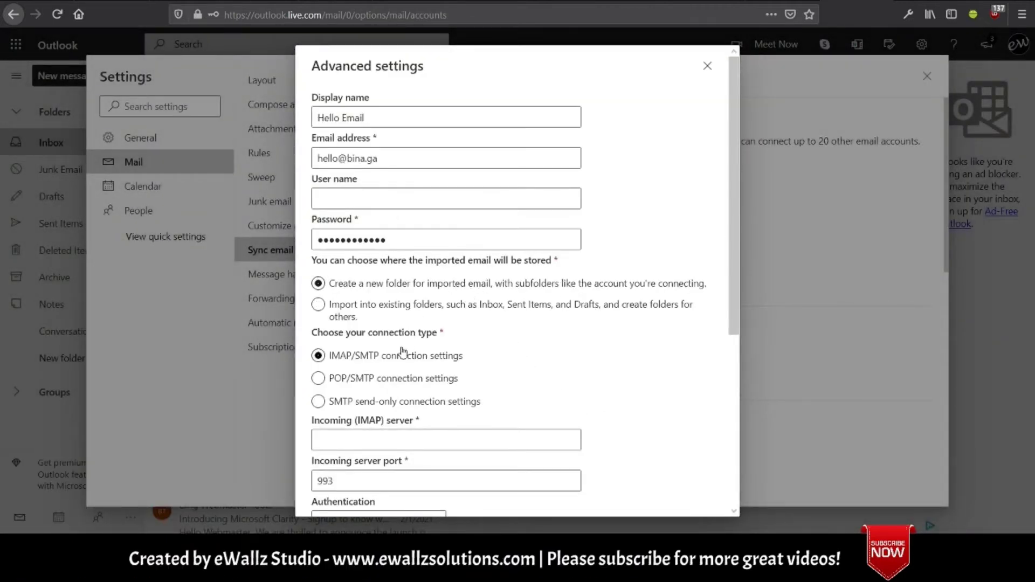
{"action": "scroll", "coordinate": [402, 351], "scroll_direction": "down", "scroll_amount": 5}
{"action": "scroll", "coordinate": [402, 352], "scroll_direction": "up", "scroll_amount": 5}
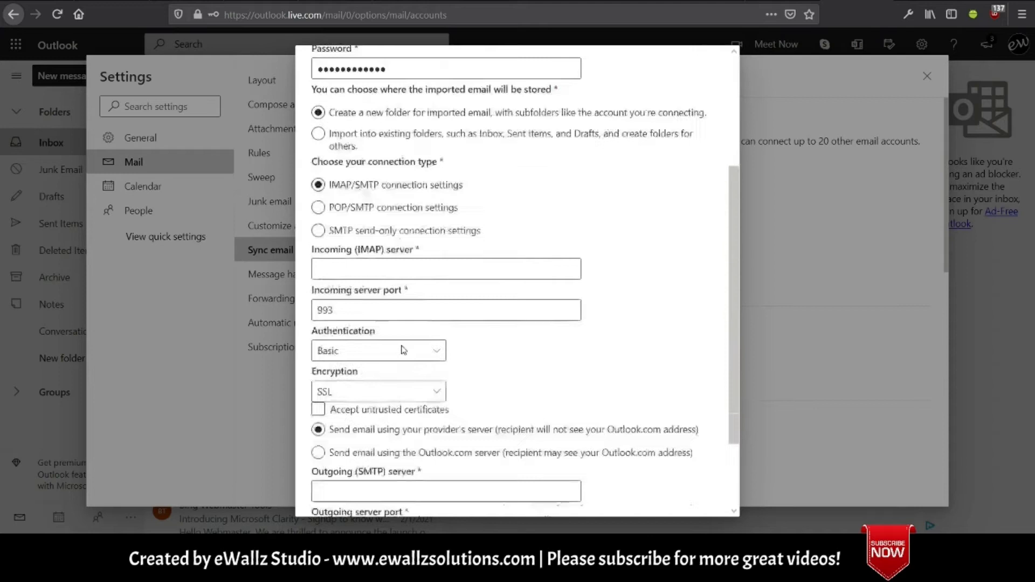
{"action": "left_click", "coordinate": [391, 158]}
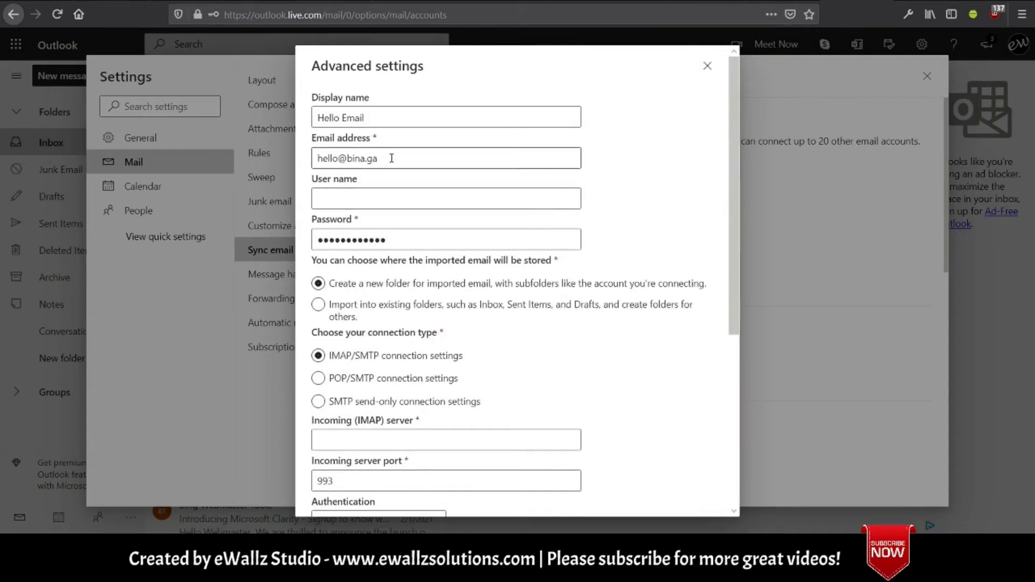
{"action": "left_click", "coordinate": [574, 157]}
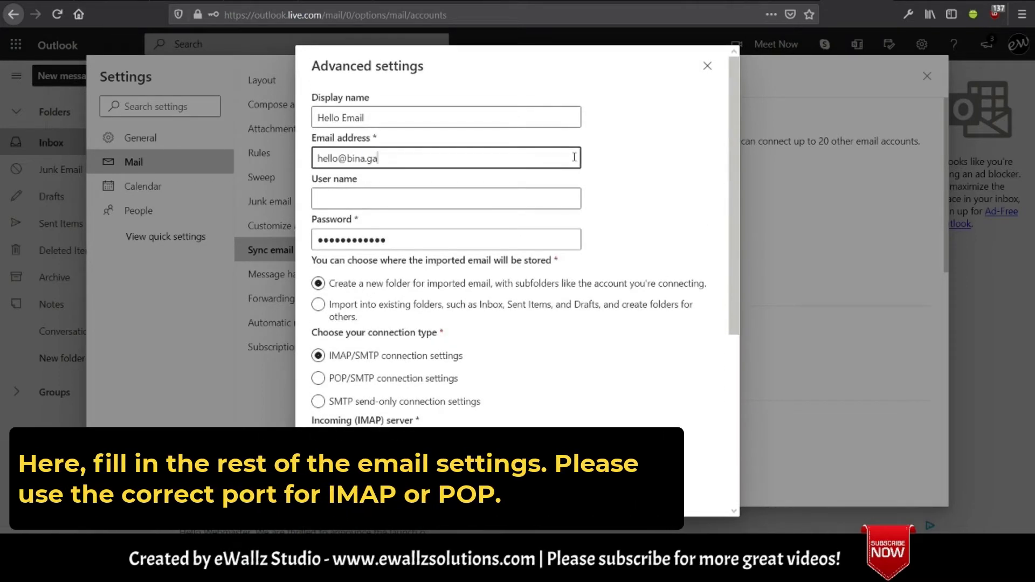
{"action": "triple_click", "coordinate": [574, 157]}
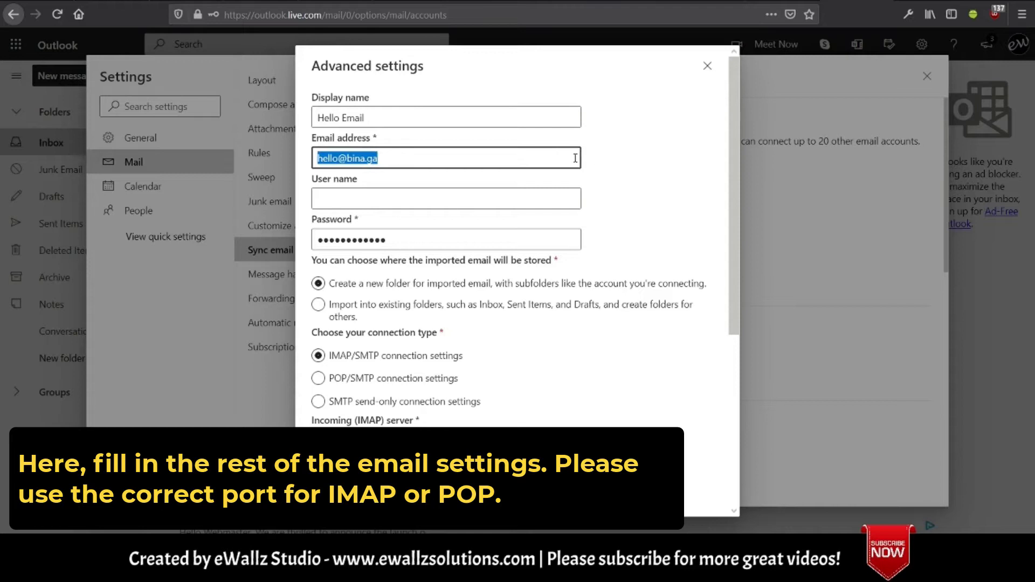
{"action": "left_click", "coordinate": [475, 200]}
{"action": "key", "text": "ctrl+v"}
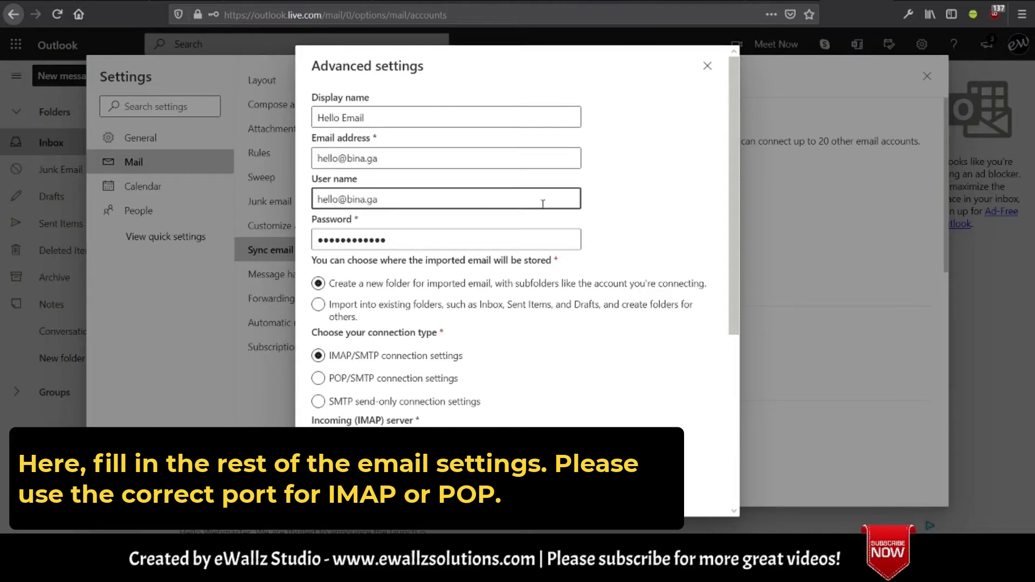
{"action": "left_click", "coordinate": [470, 360]}
{"action": "scroll", "coordinate": [470, 359], "scroll_direction": "down", "scroll_amount": 3}
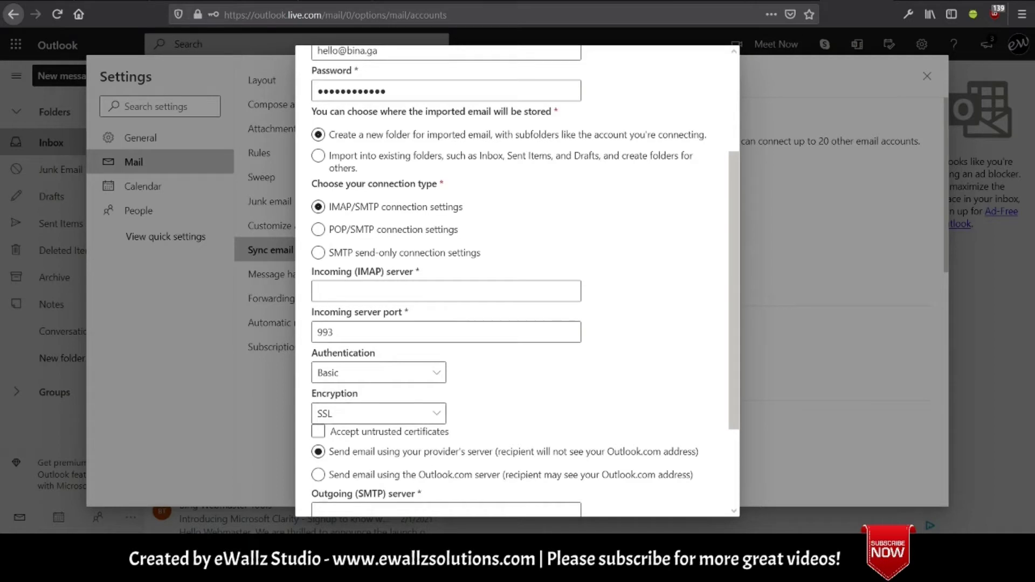
{"action": "key", "text": "alt+Tab"}
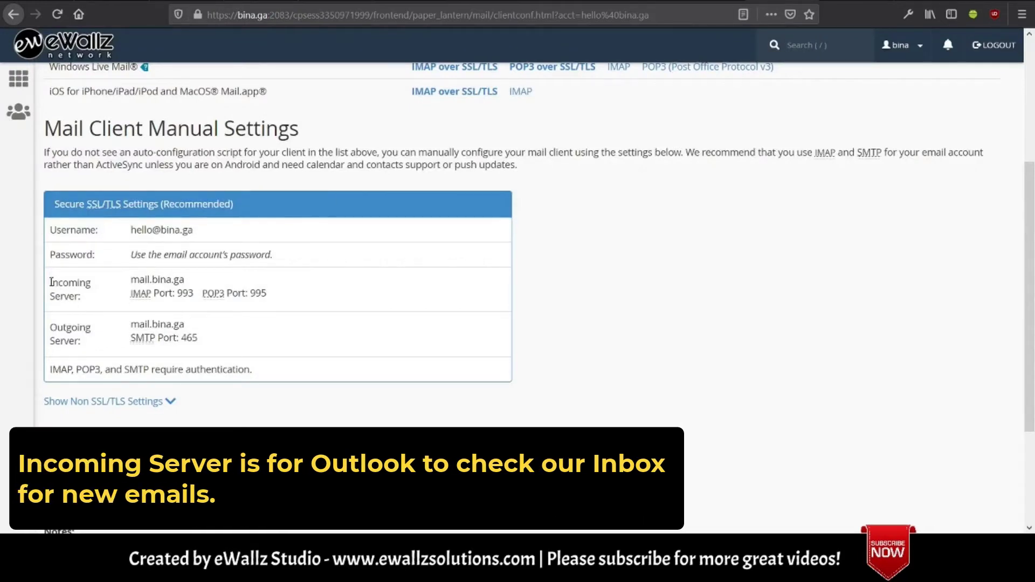
{"action": "left_click_drag", "start_coordinate": [51, 282], "coordinate": [92, 346]}
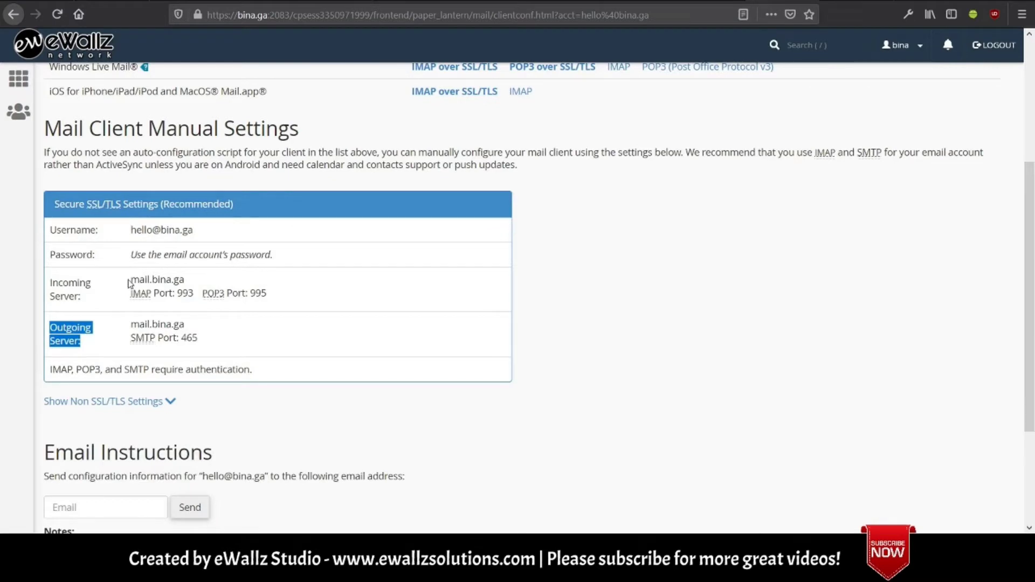
{"action": "left_click_drag", "start_coordinate": [130, 278], "coordinate": [277, 304]}
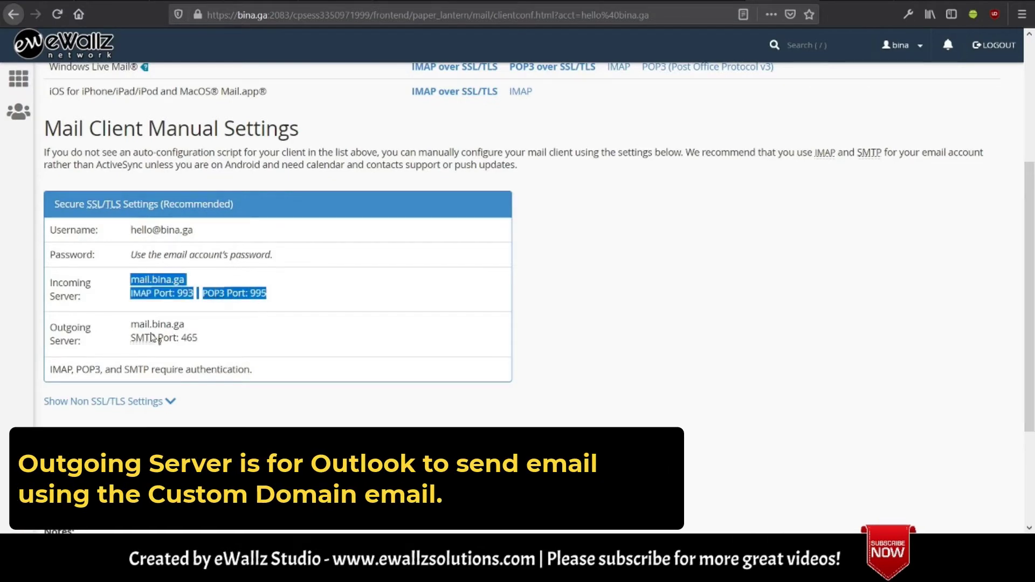
{"action": "left_click_drag", "start_coordinate": [132, 325], "coordinate": [205, 342]}
{"action": "left_click", "coordinate": [209, 343]}
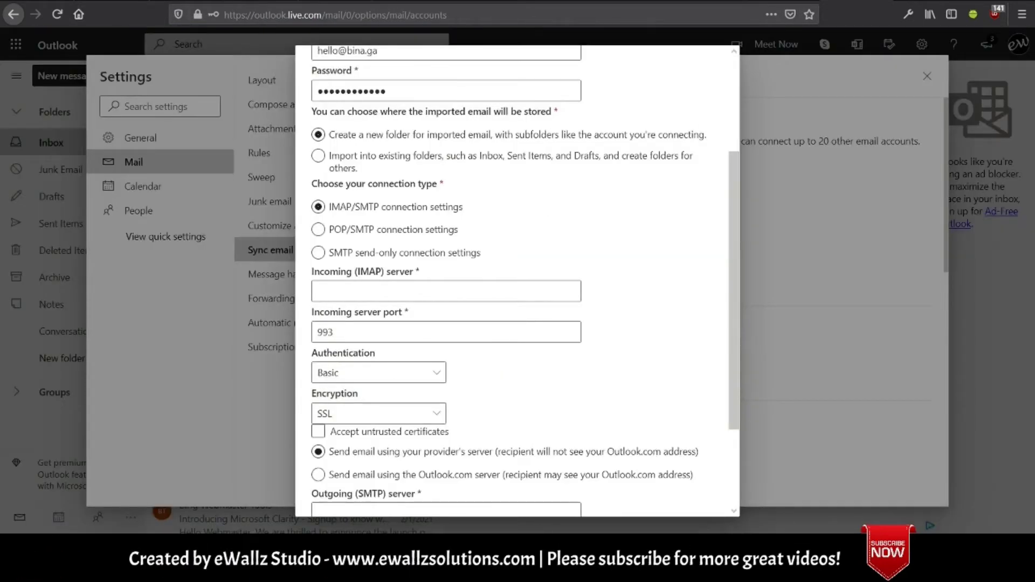
- Set incoming IMAP server mail.bina.ga with port 993 and Basic authentication
{"action": "left_click", "coordinate": [352, 570]}
{"action": "left_click_drag", "start_coordinate": [565, 209], "coordinate": [631, 209]}
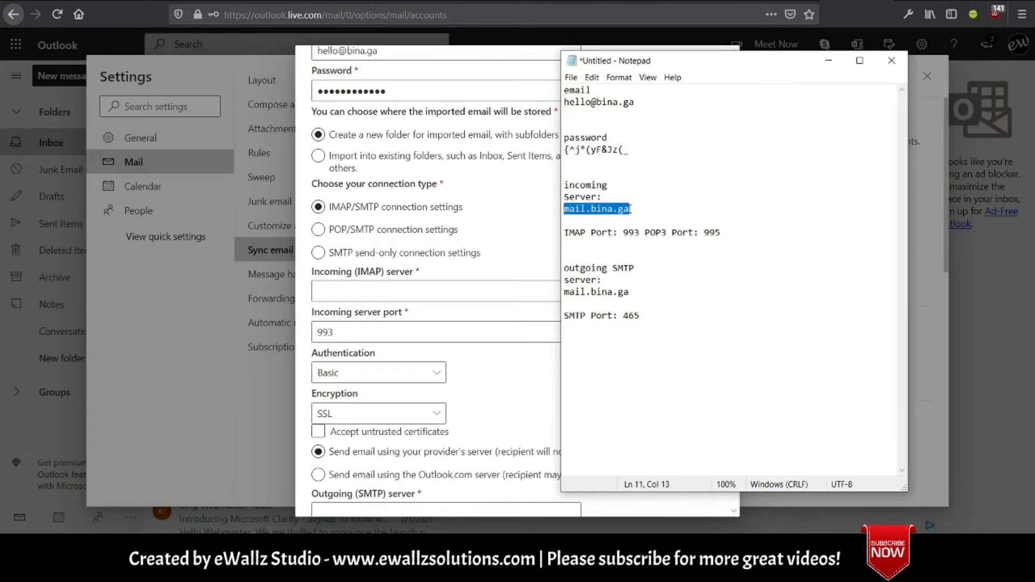
{"action": "left_click", "coordinate": [473, 289]}
{"action": "key", "text": "ctrl+v"}
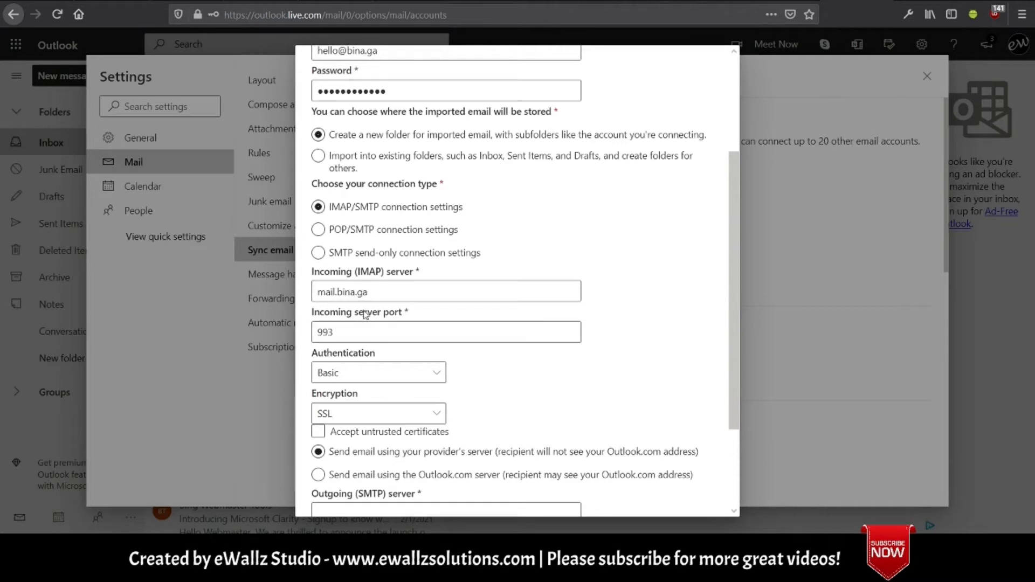
{"action": "key", "text": "alt+Tab"}
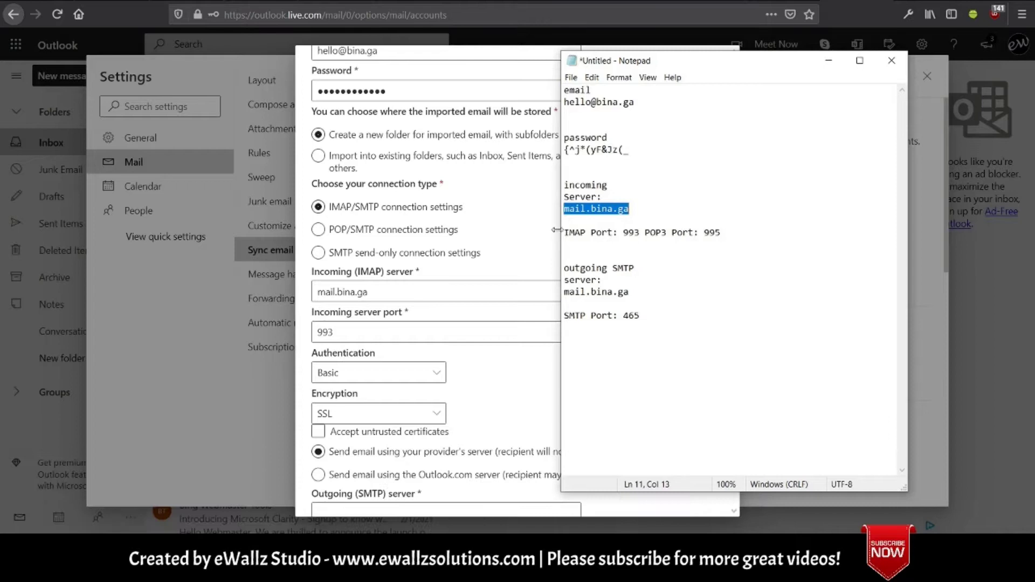
{"action": "left_click", "coordinate": [354, 331]}
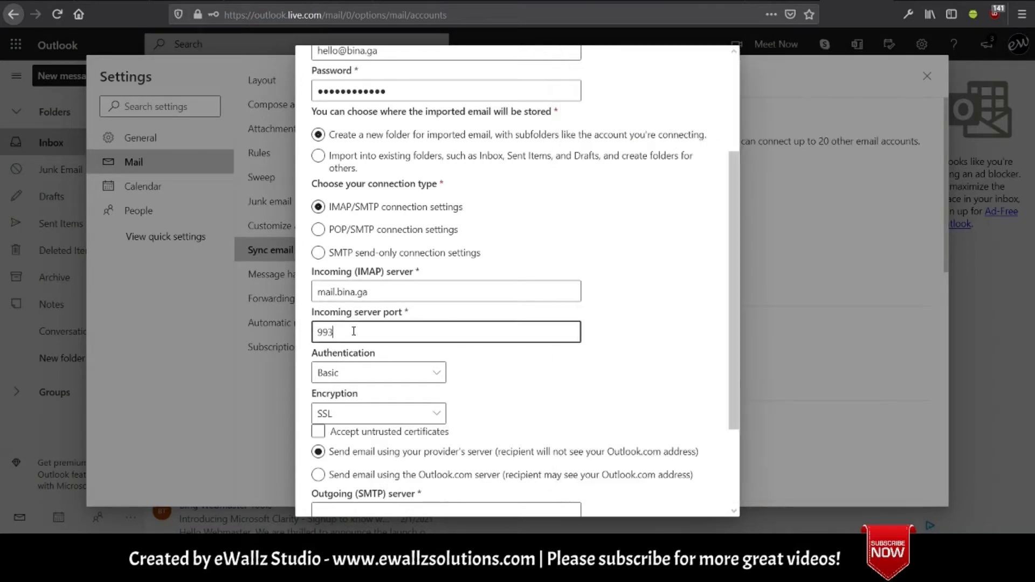
{"action": "left_click", "coordinate": [348, 380]}
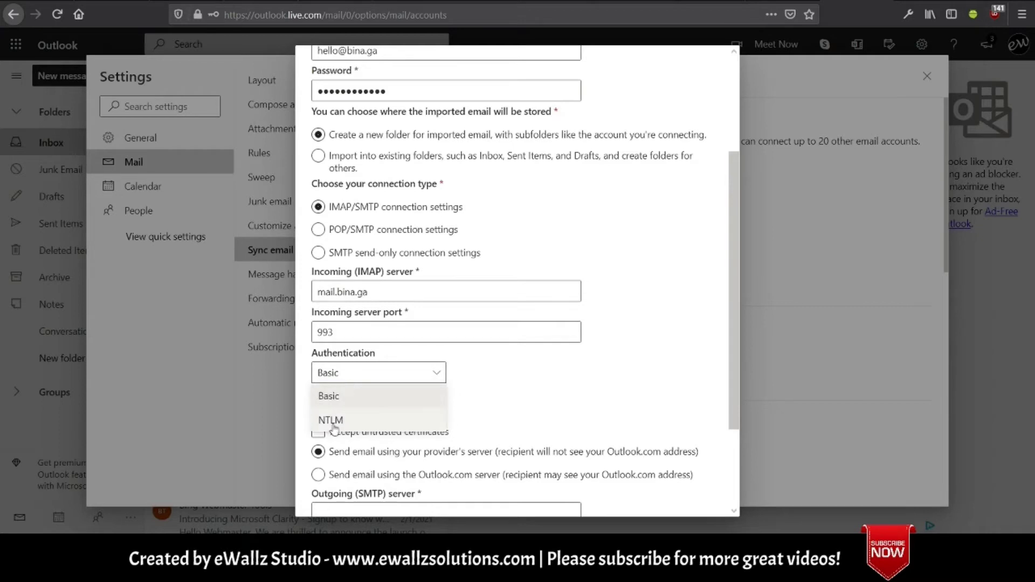
{"action": "left_click", "coordinate": [333, 401]}
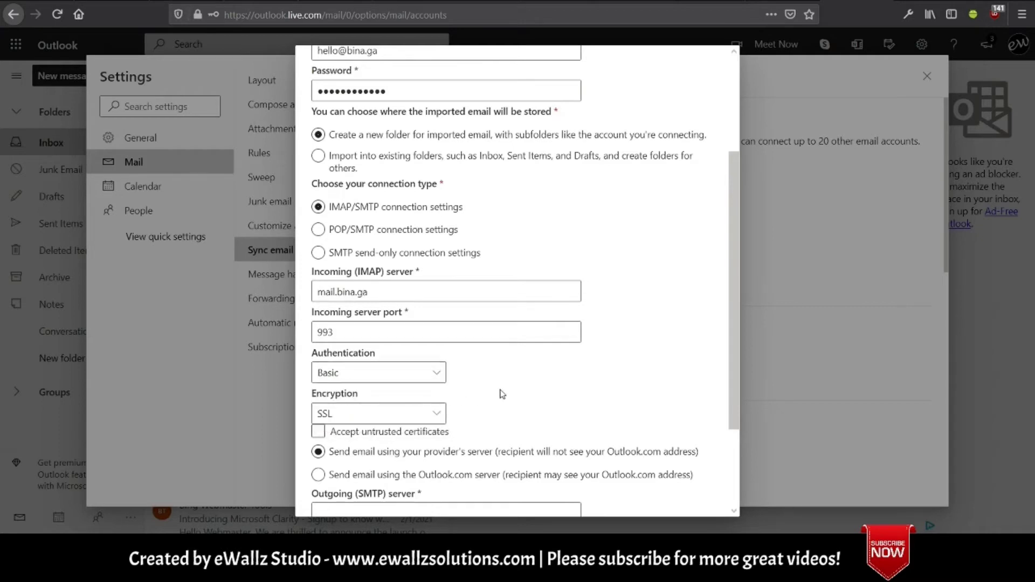
{"action": "scroll", "coordinate": [480, 387], "scroll_direction": "down", "scroll_amount": 3}
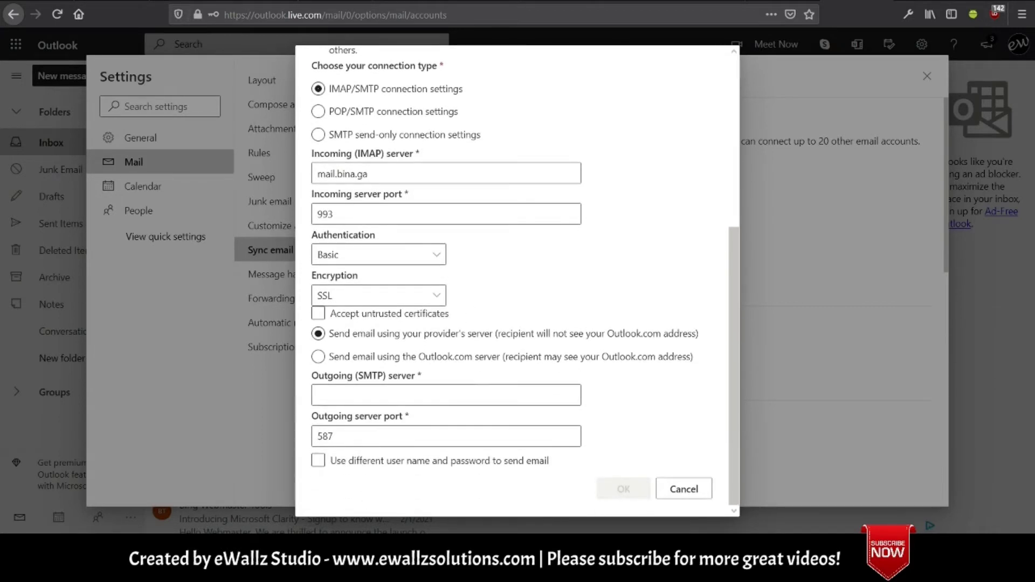
- Set outgoing SMTP server mail.bina.ga, change port 587 to 465, and submit the account
{"action": "key", "text": "alt+Tab"}
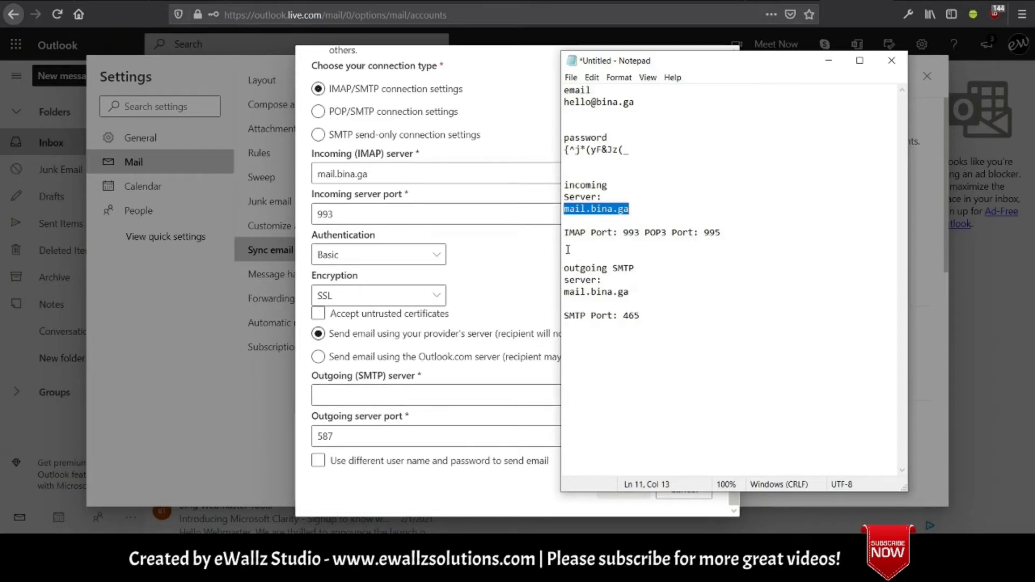
{"action": "left_click_drag", "start_coordinate": [566, 293], "coordinate": [634, 294]}
{"action": "key", "text": "ctrl+c"}
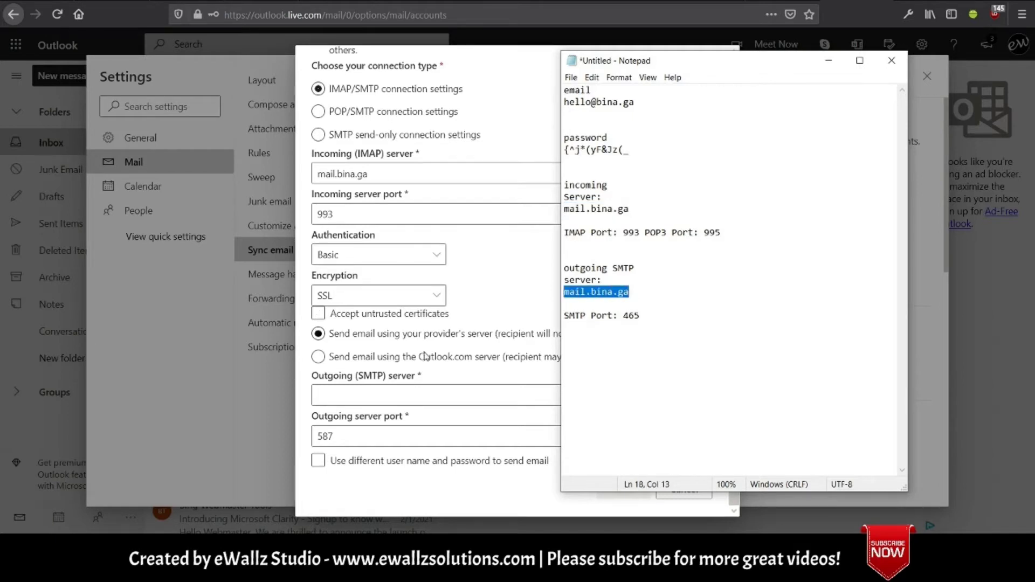
{"action": "left_click", "coordinate": [419, 394]}
{"action": "key", "text": "ctrl+v"}
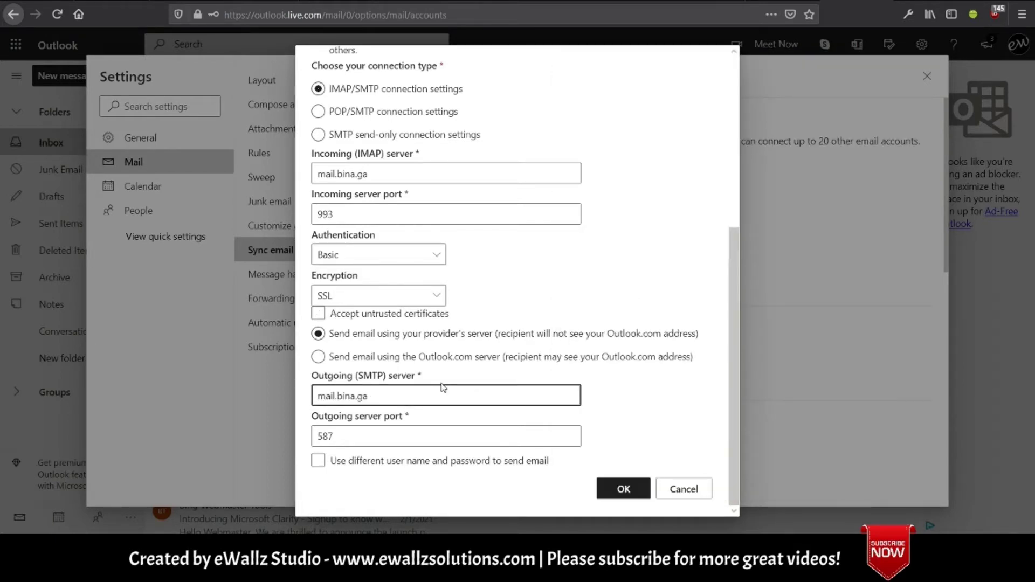
{"action": "key", "text": "alt+Tab"}
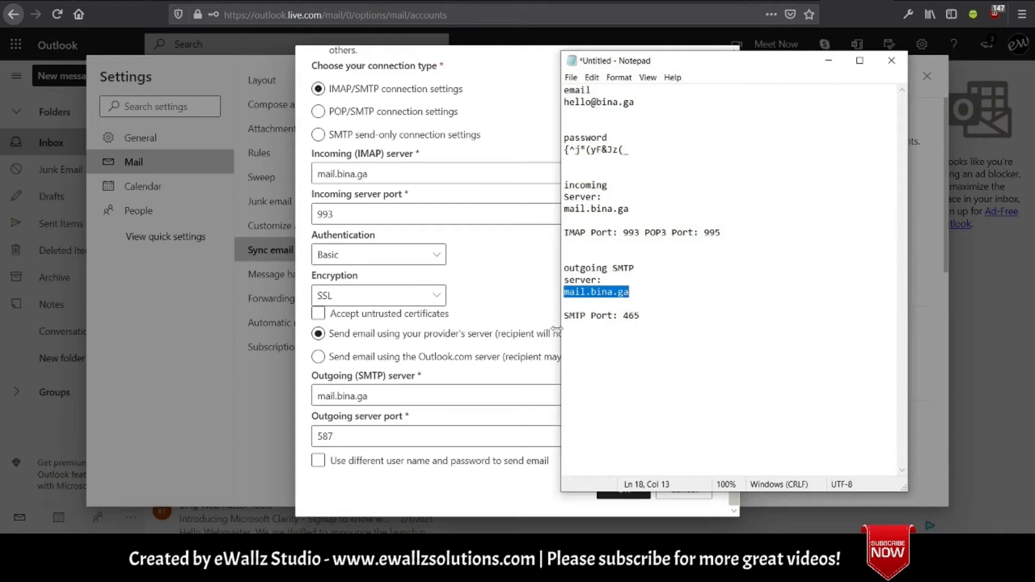
{"action": "left_click", "coordinate": [350, 436]}
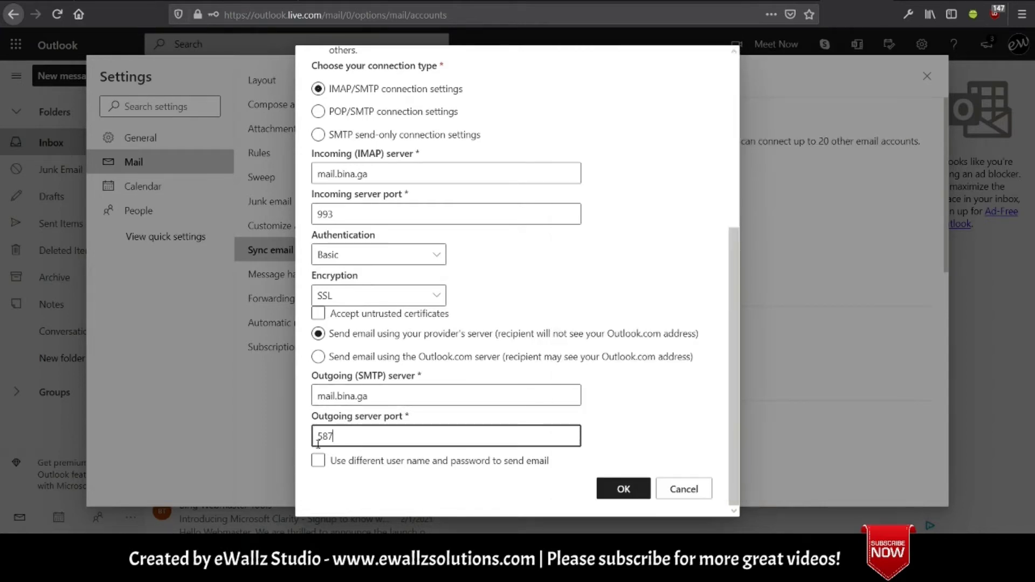
{"action": "left_click_drag", "start_coordinate": [334, 436], "coordinate": [317, 436]}
{"action": "type", "text": "465"}
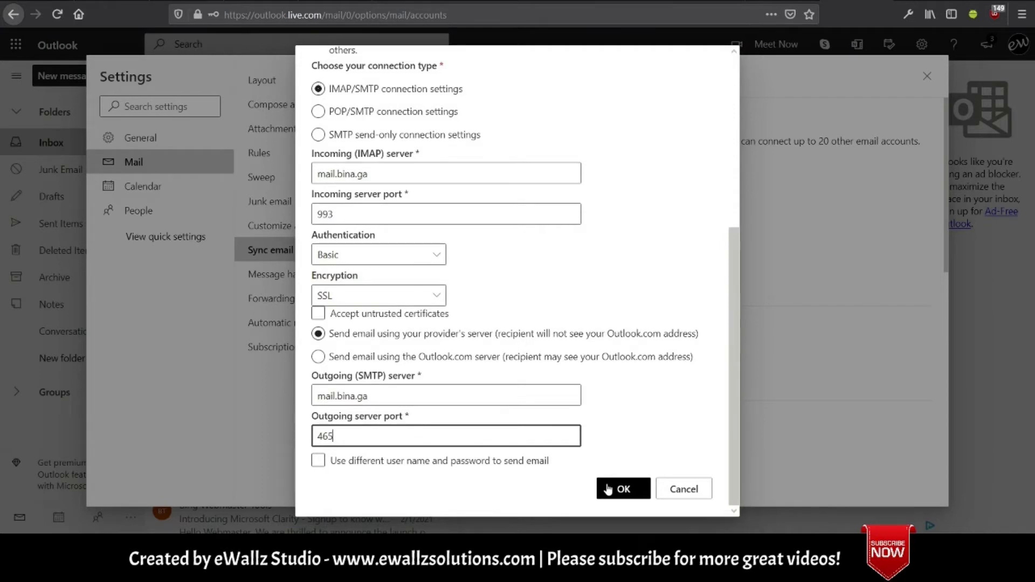
{"action": "left_click", "coordinate": [608, 489]}
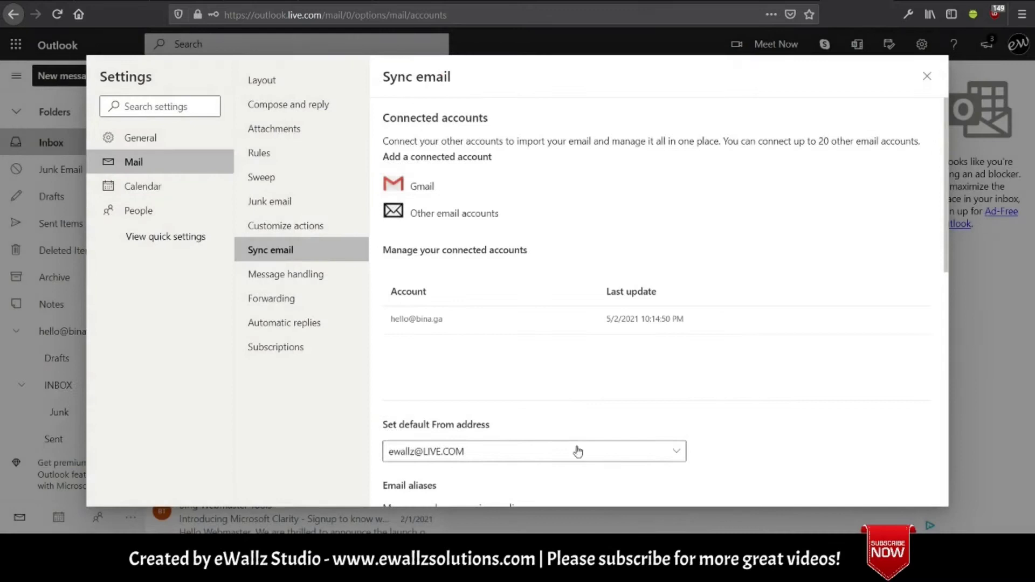
{"action": "mouse_move", "coordinate": [485, 328]}
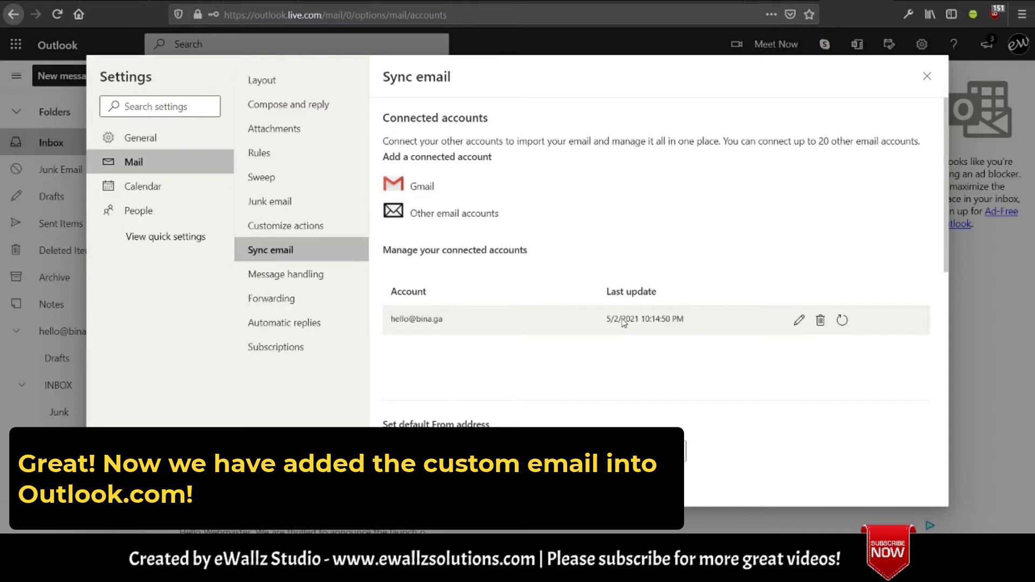
{"action": "left_click", "coordinate": [799, 320]}
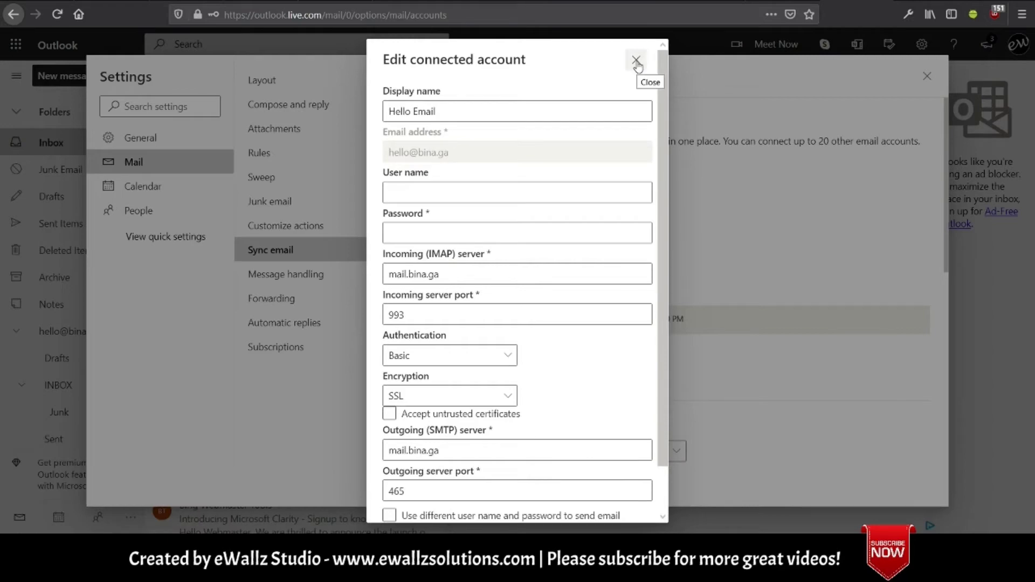
{"action": "scroll", "coordinate": [644, 113], "scroll_direction": "down", "scroll_amount": 2}
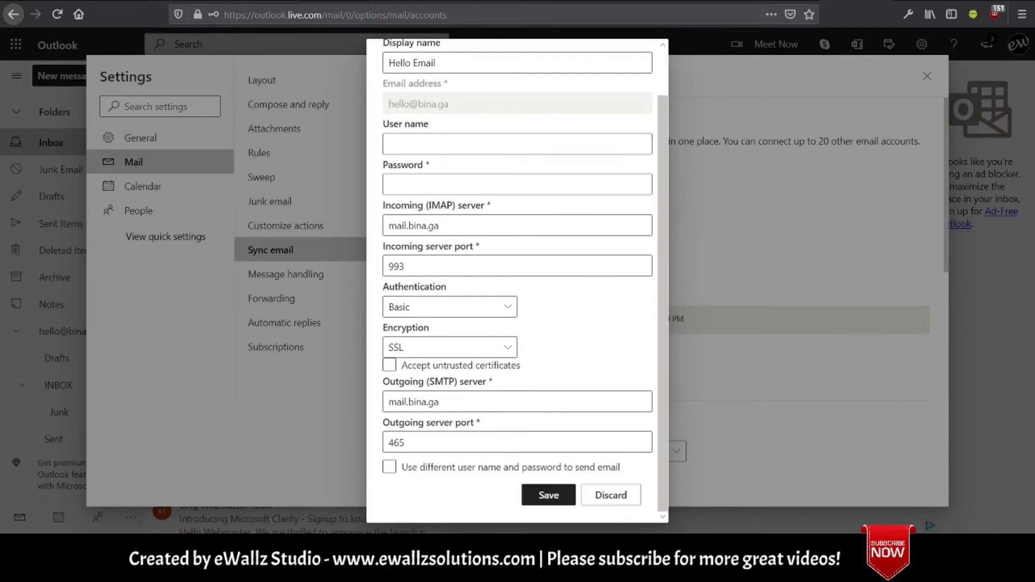
{"action": "left_click", "coordinate": [604, 501]}
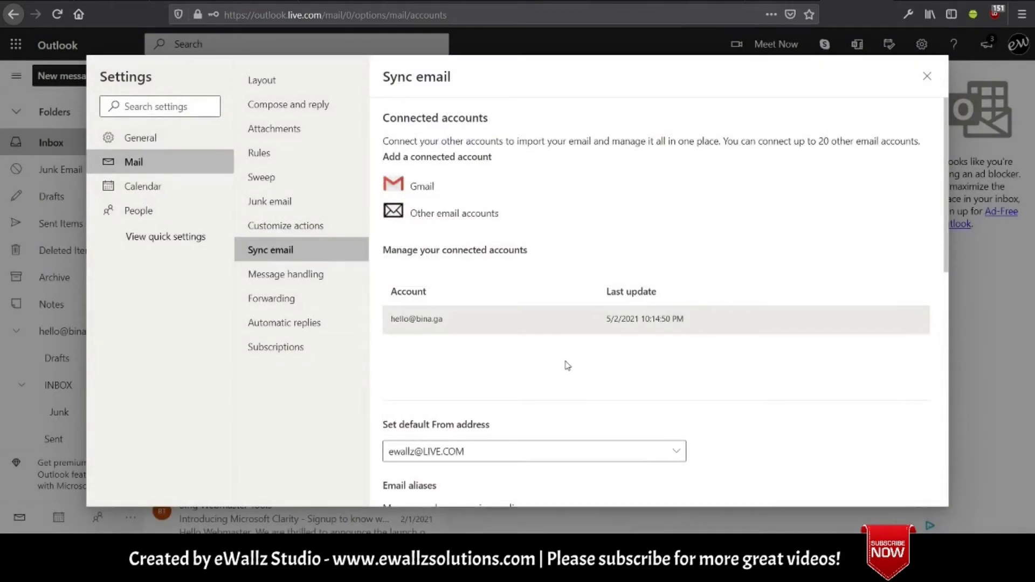
{"action": "scroll", "coordinate": [567, 366], "scroll_direction": "down", "scroll_amount": 3}
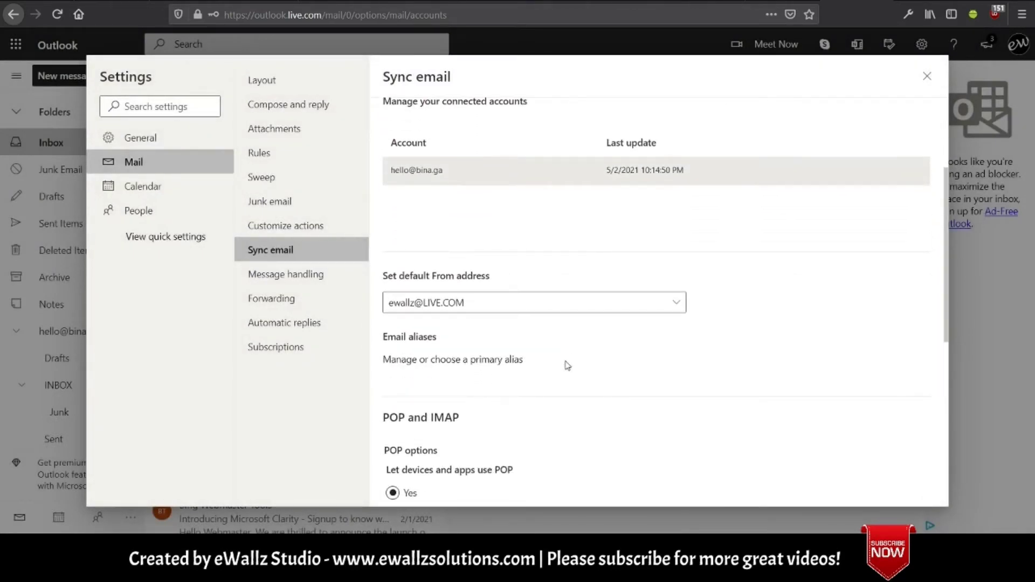
{"action": "scroll", "coordinate": [568, 366], "scroll_direction": "down", "scroll_amount": 3}
{"action": "left_click", "coordinate": [677, 156]}
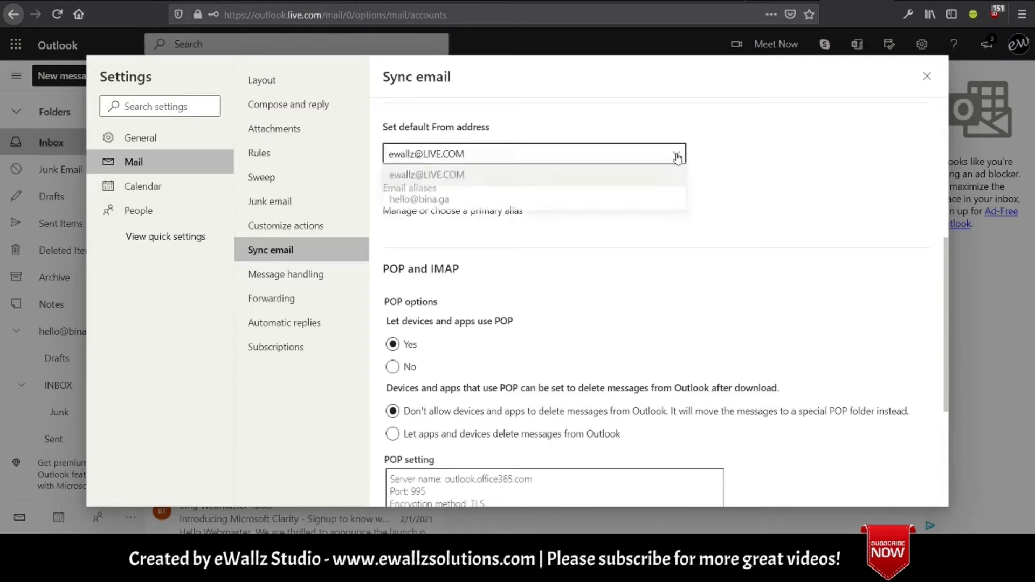
{"action": "left_click", "coordinate": [657, 208]}
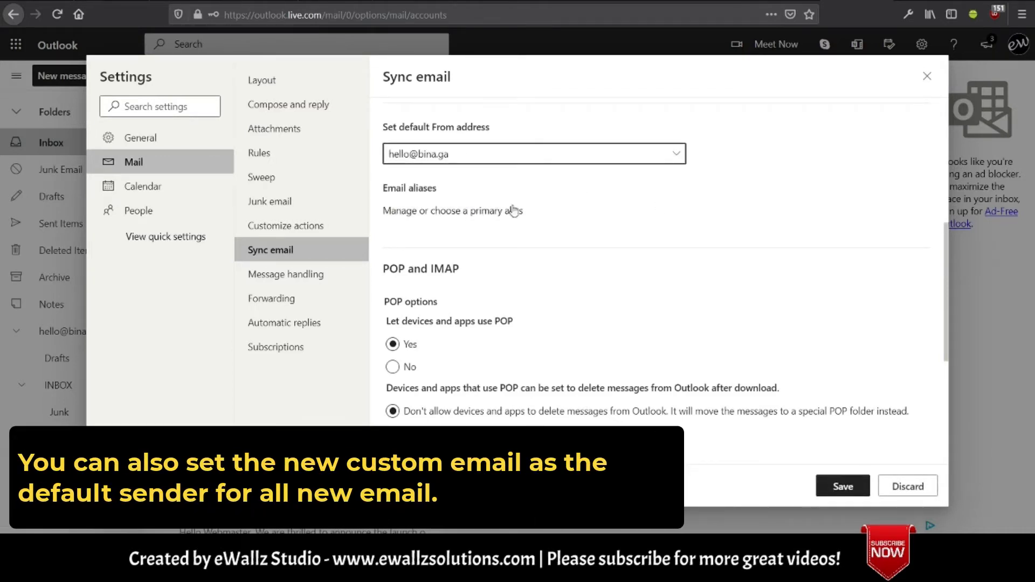
{"action": "scroll", "coordinate": [606, 245], "scroll_direction": "down", "scroll_amount": 2}
{"action": "scroll", "coordinate": [606, 245], "scroll_direction": "down", "scroll_amount": 3}
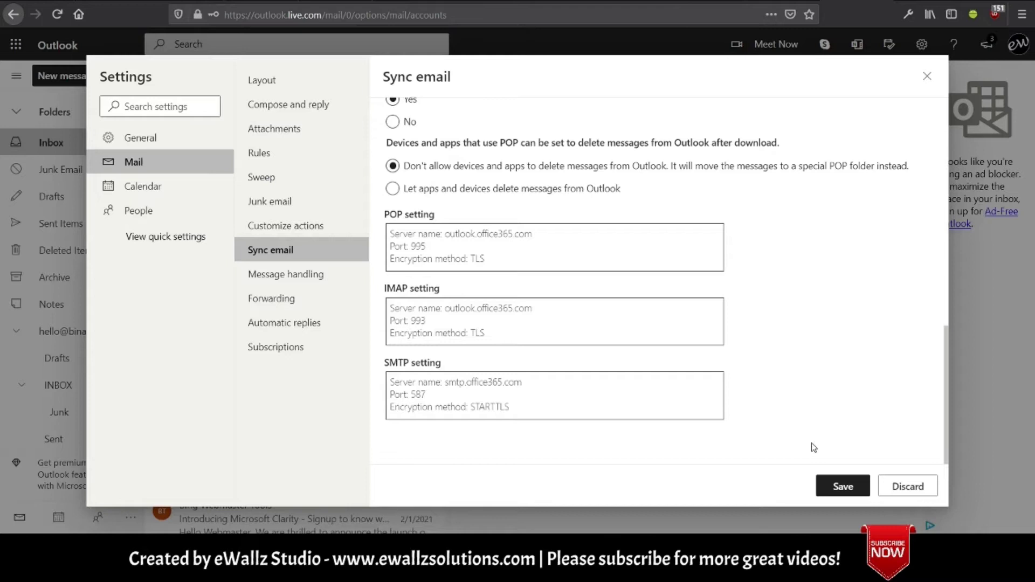
{"action": "left_click", "coordinate": [843, 487]}
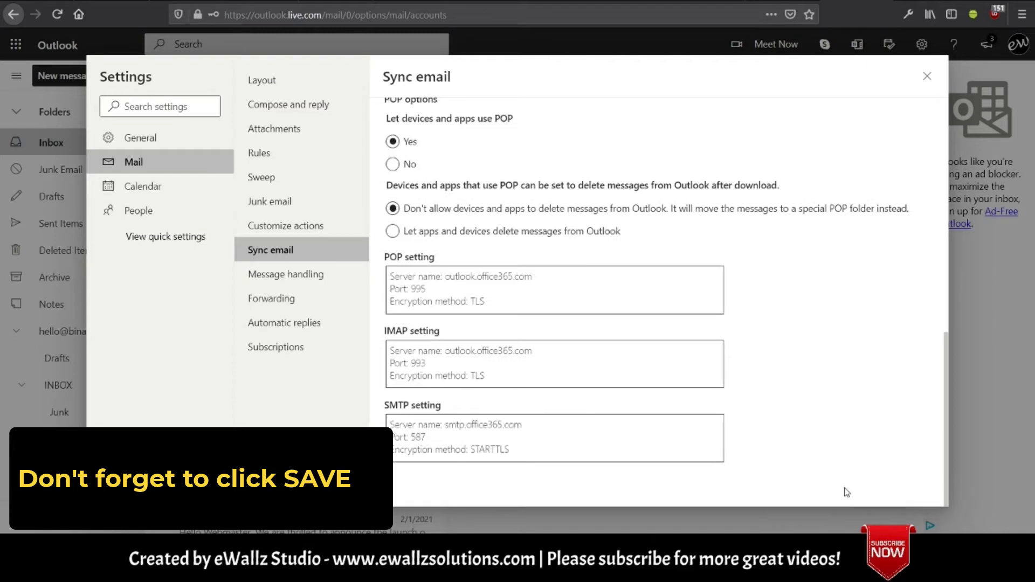
{"action": "scroll", "coordinate": [846, 490], "scroll_direction": "up", "scroll_amount": 8}
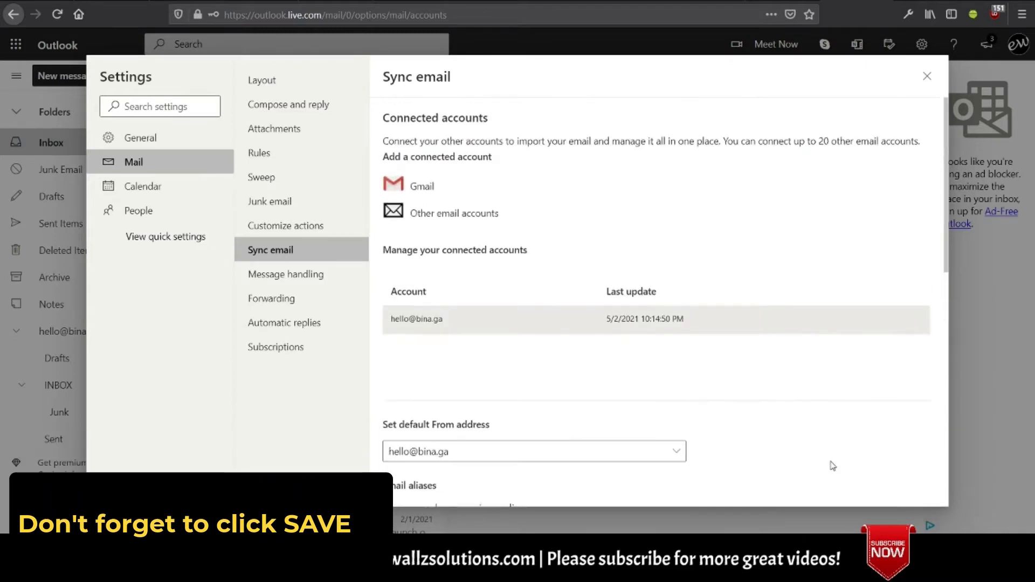
{"action": "left_click", "coordinate": [927, 77]}
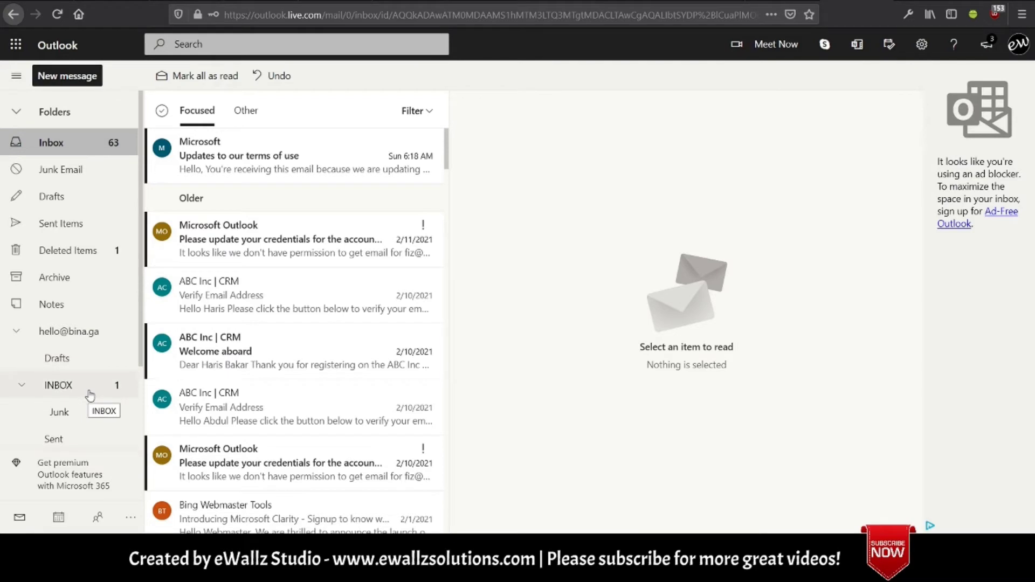
{"action": "scroll", "coordinate": [33, 240], "scroll_direction": "down", "scroll_amount": 2}
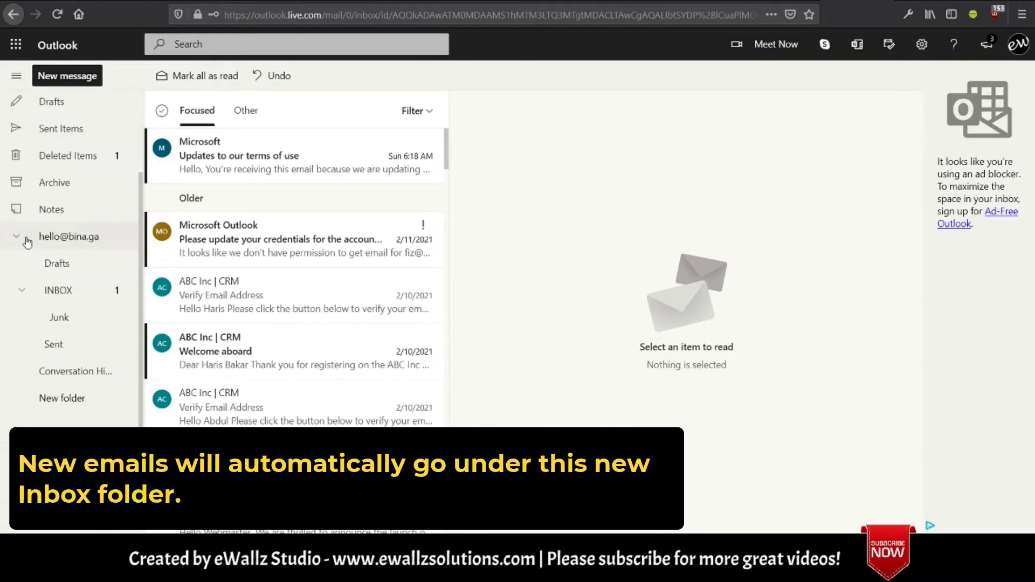
{"action": "left_click", "coordinate": [19, 237]}
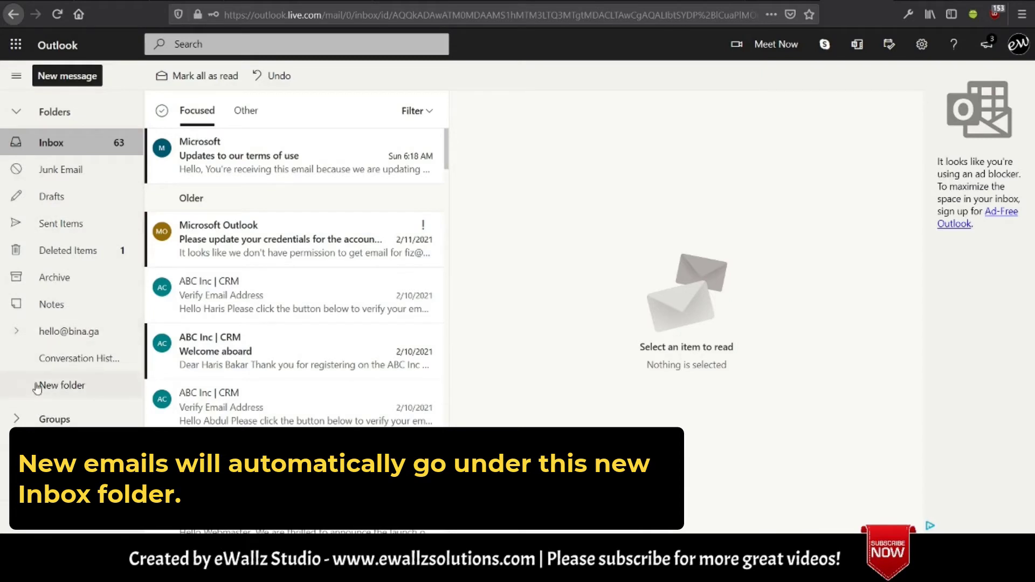
{"action": "left_click", "coordinate": [16, 331]}
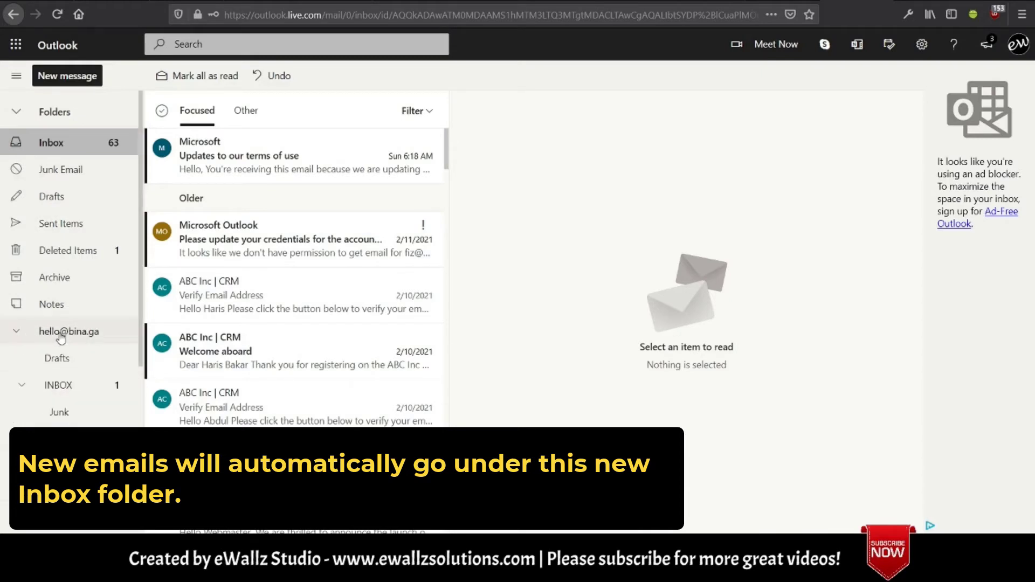
{"action": "left_click", "coordinate": [63, 386]}
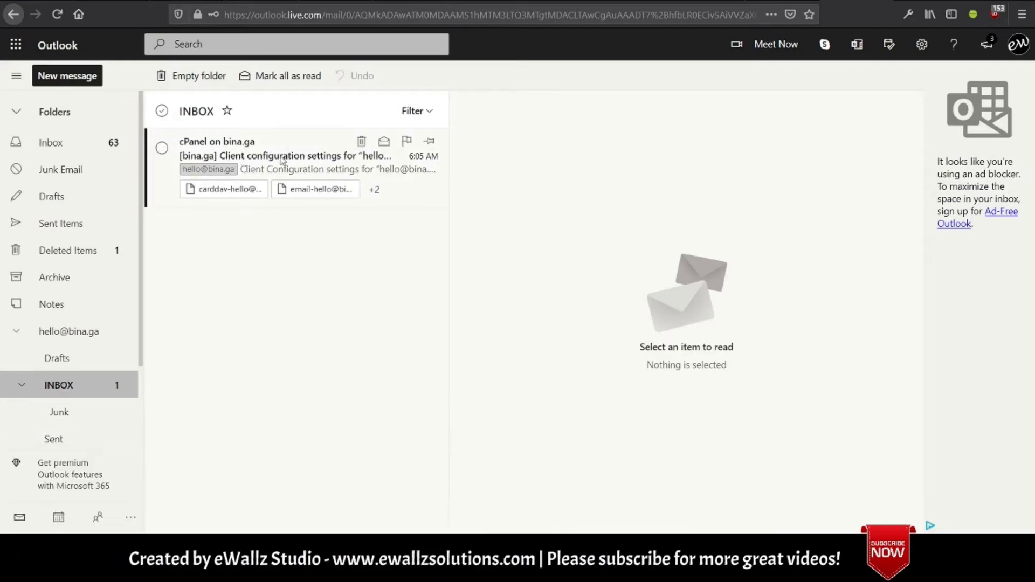
{"action": "left_click", "coordinate": [296, 165]}
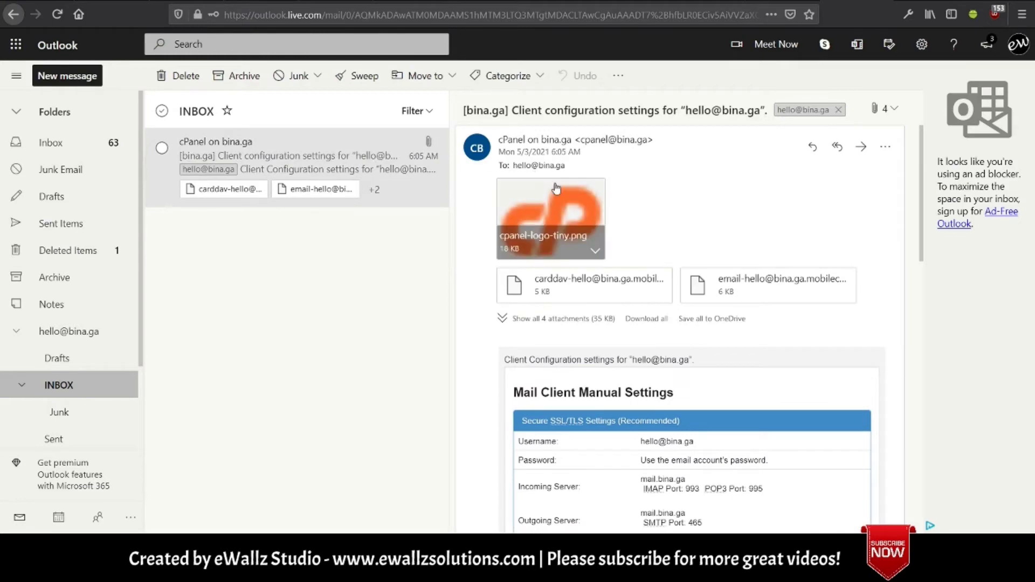
{"action": "scroll", "coordinate": [658, 201], "scroll_direction": "down", "scroll_amount": 4}
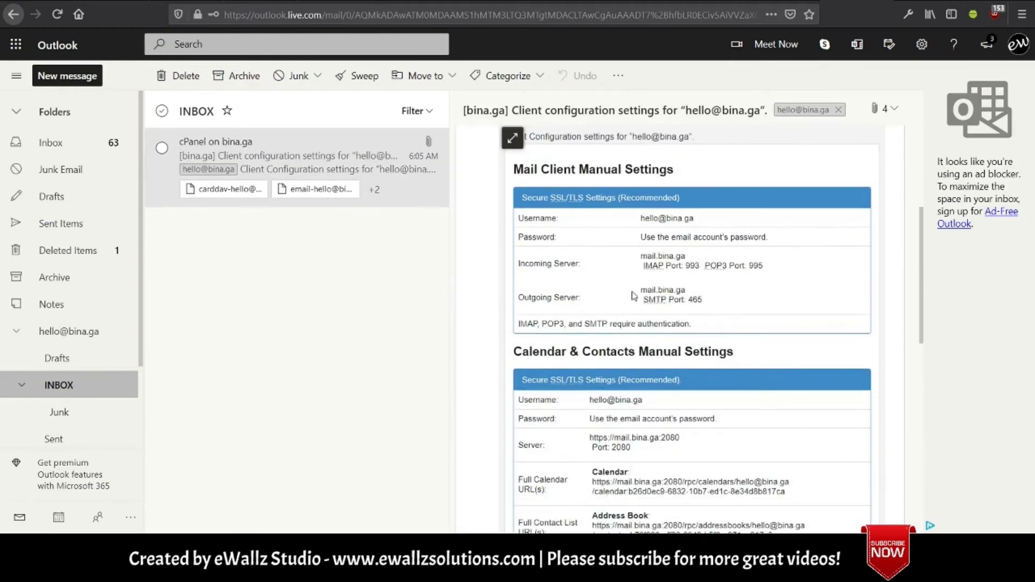
{"action": "scroll", "coordinate": [634, 296], "scroll_direction": "up", "scroll_amount": 4}
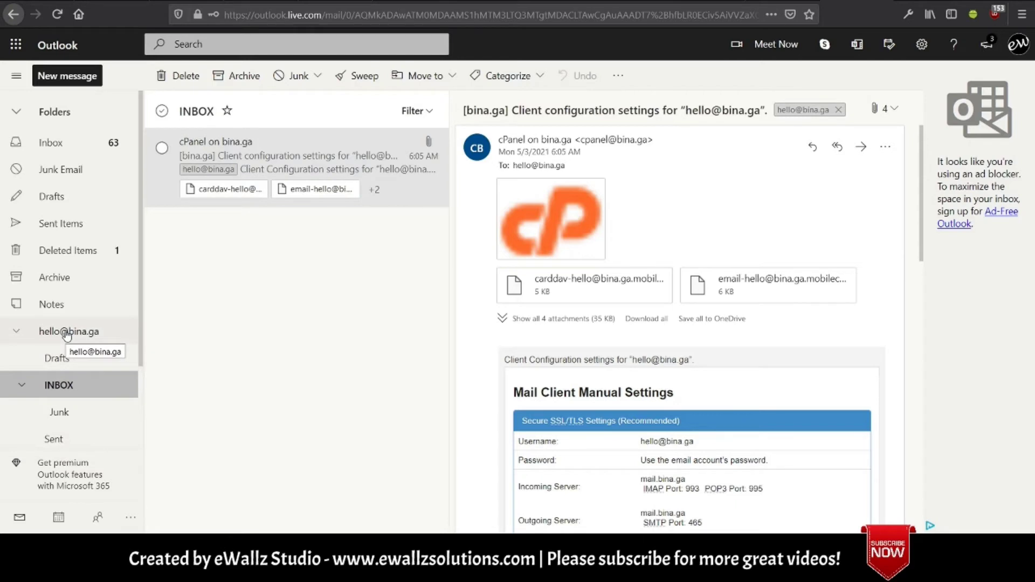
{"action": "left_click", "coordinate": [67, 331]}
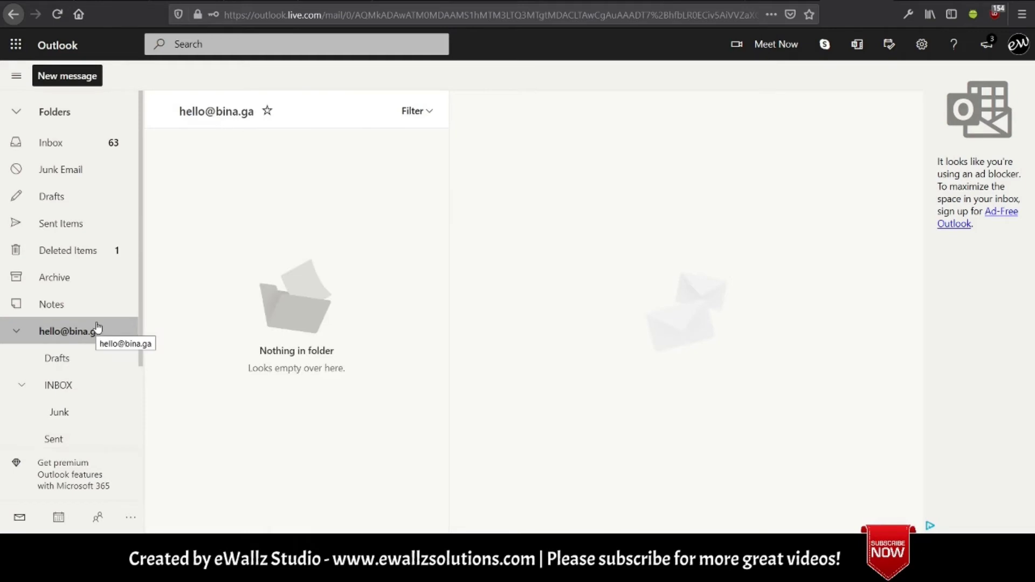
{"action": "left_click", "coordinate": [73, 384]}
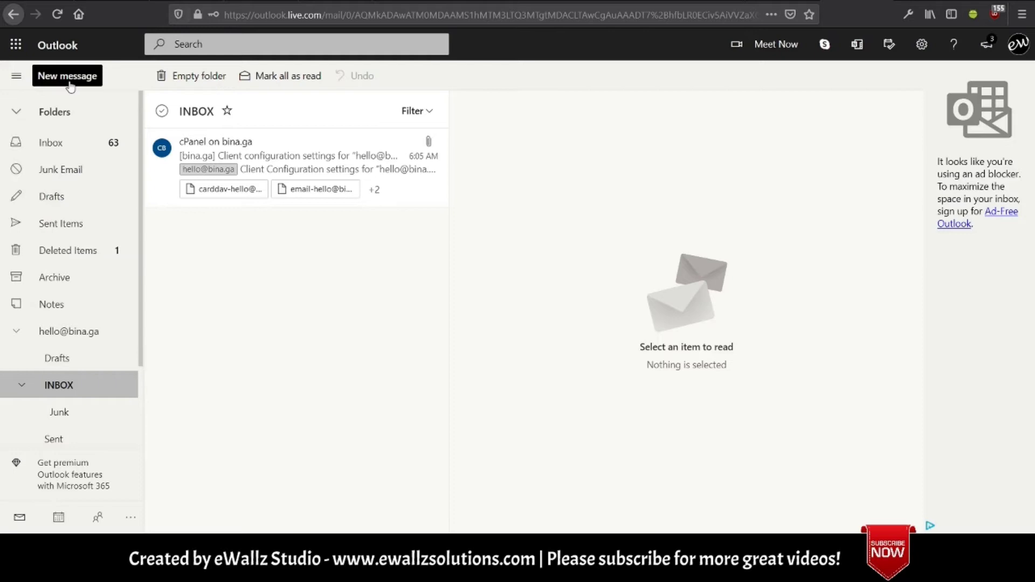
{"action": "left_click", "coordinate": [67, 76]}
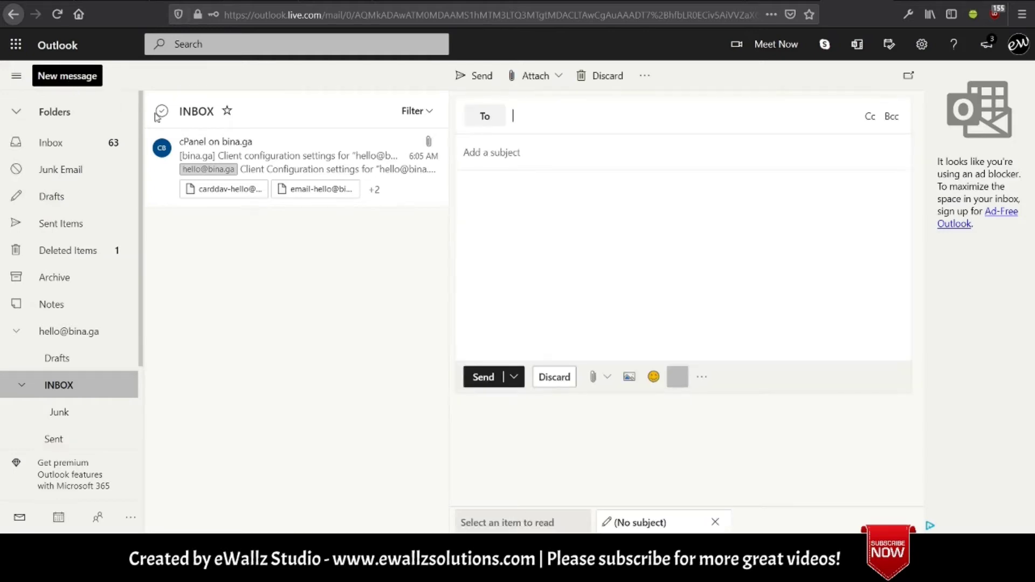
{"action": "left_click", "coordinate": [563, 118]}
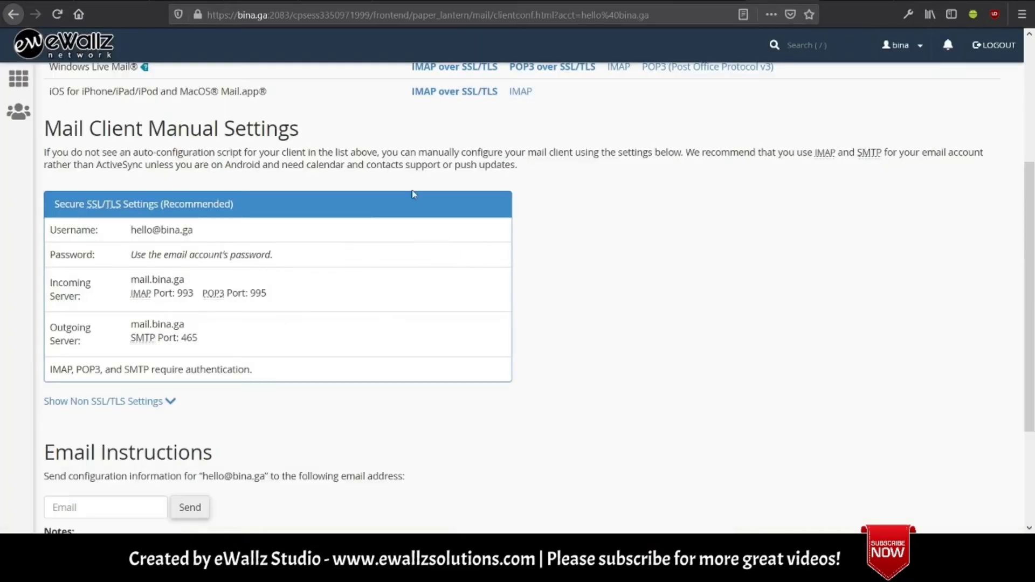
{"action": "scroll", "coordinate": [226, 253], "scroll_direction": "up", "scroll_amount": 4}
{"action": "scroll", "coordinate": [190, 244], "scroll_direction": "down", "scroll_amount": 5}
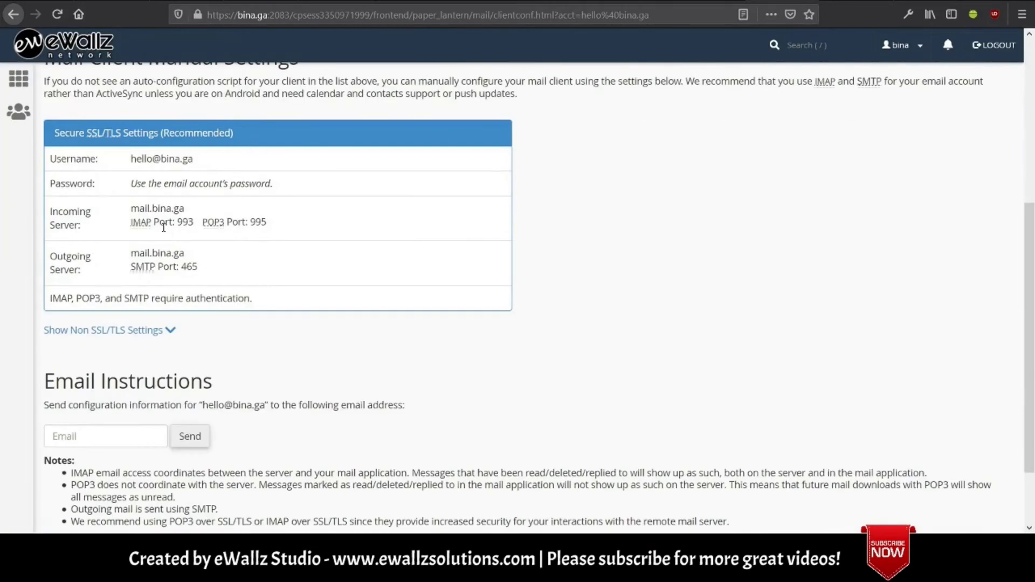
{"action": "left_click", "coordinate": [14, 14]}
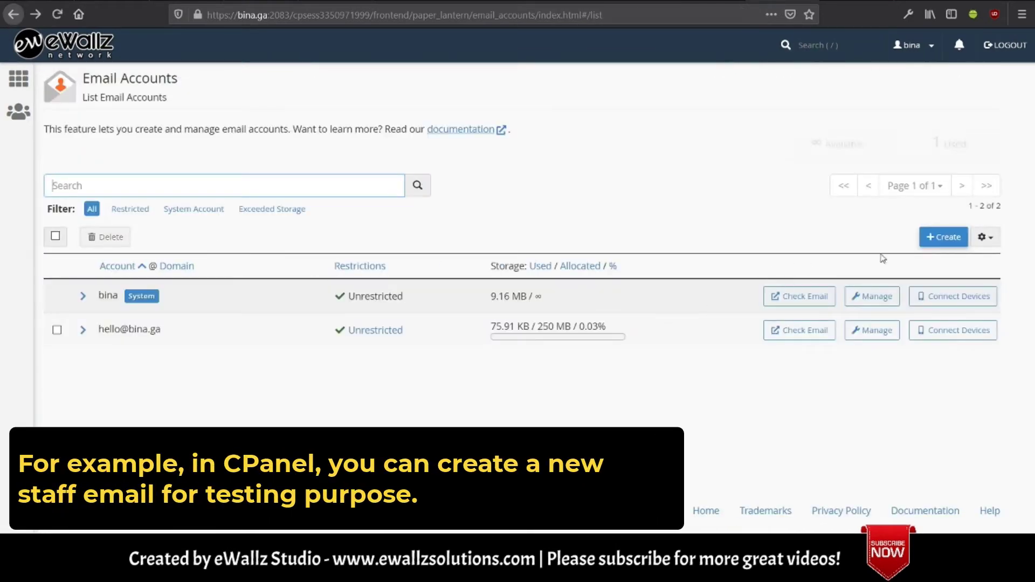
{"action": "left_click", "coordinate": [941, 236]}
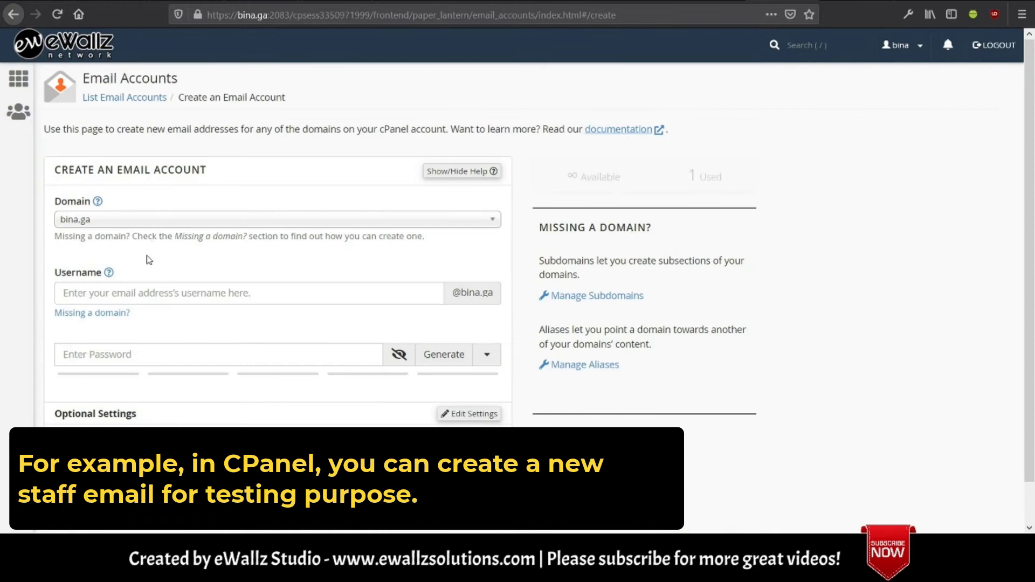
{"action": "left_click", "coordinate": [138, 292]}
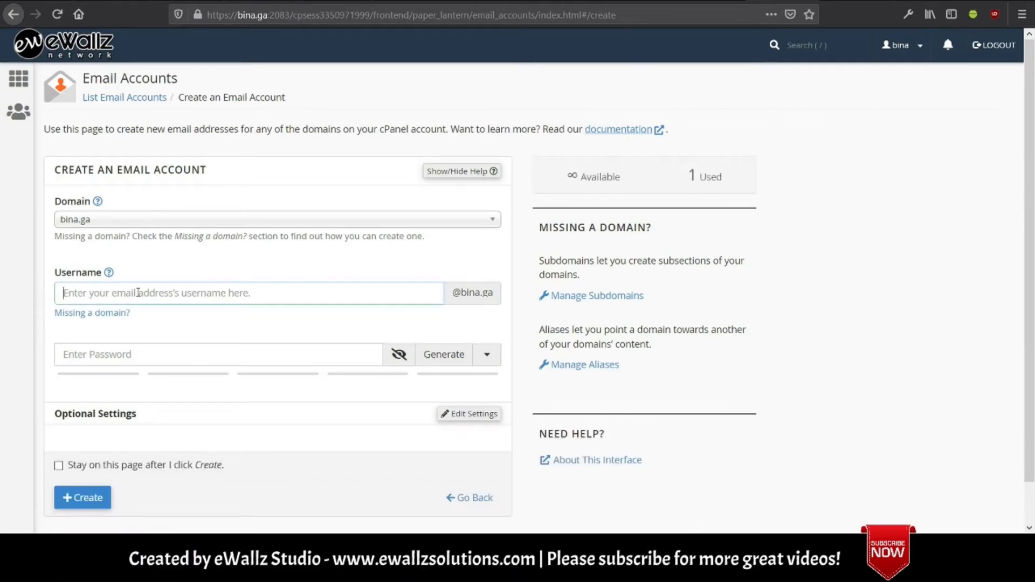
{"action": "type", "text": "admin"}
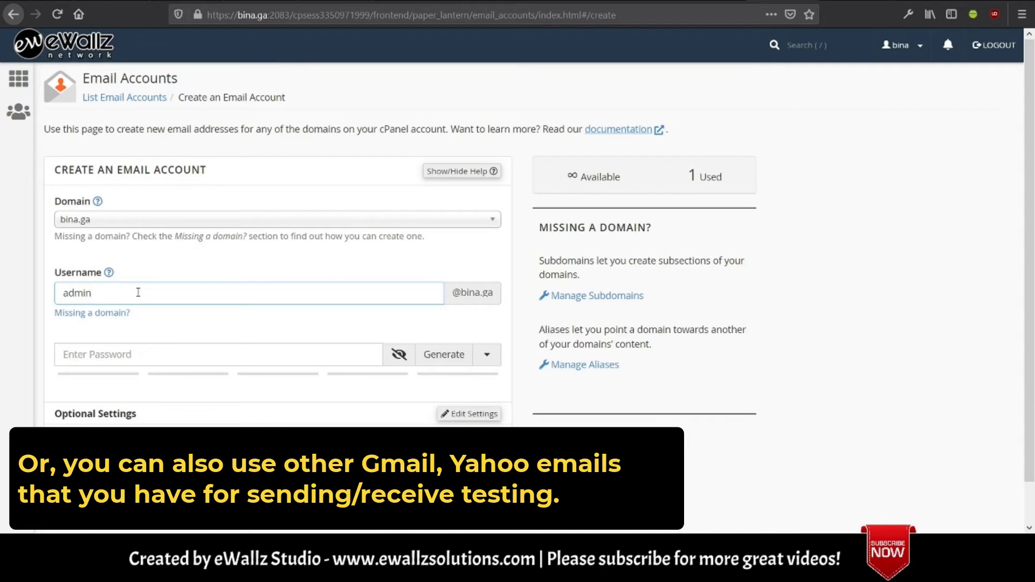
{"action": "left_click", "coordinate": [445, 357]}
{"action": "scroll", "coordinate": [518, 269], "scroll_direction": "down", "scroll_amount": 2}
{"action": "left_click", "coordinate": [87, 454]}
{"action": "left_click", "coordinate": [190, 425]}
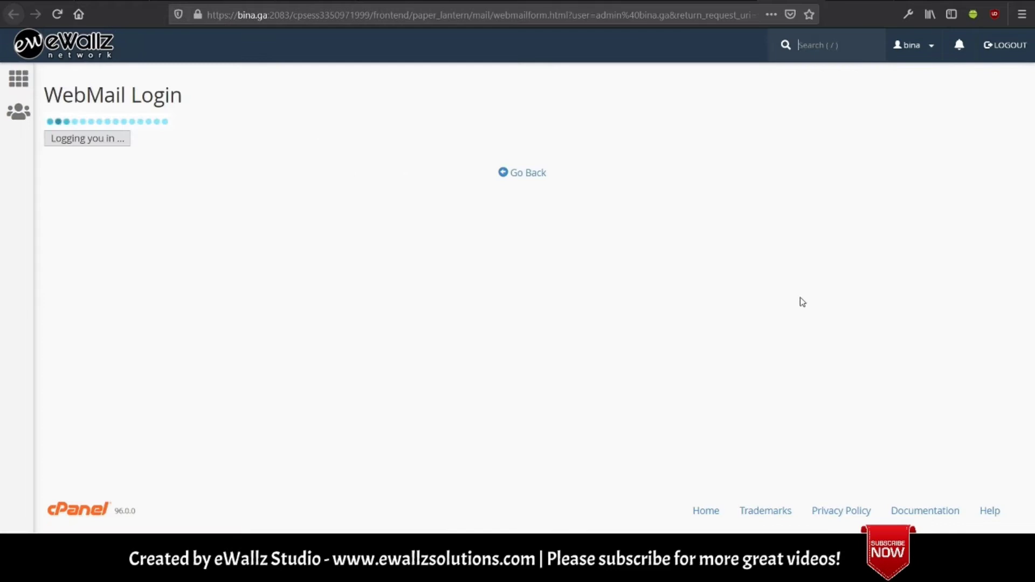
{"action": "left_click", "coordinate": [35, 244]}
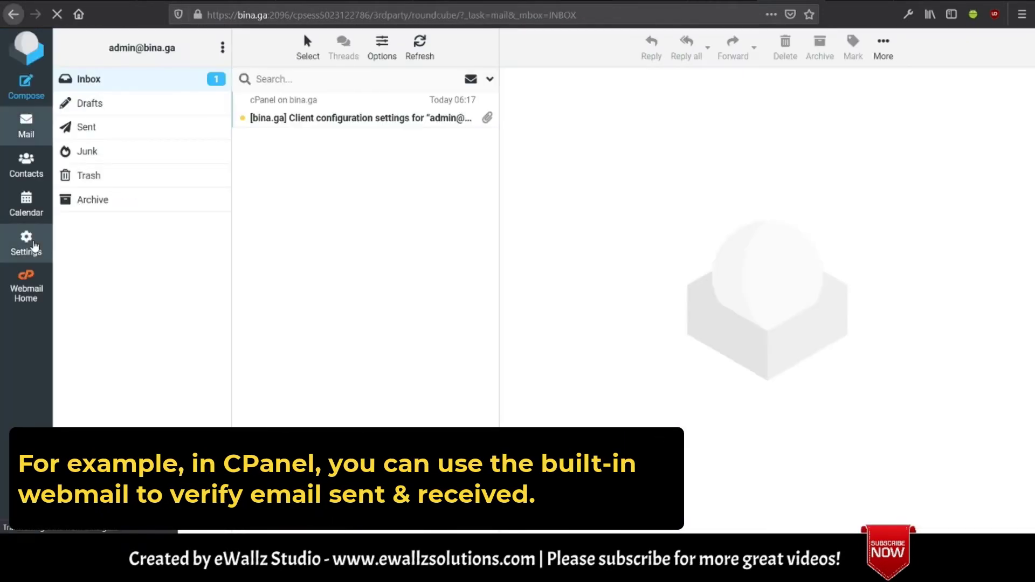
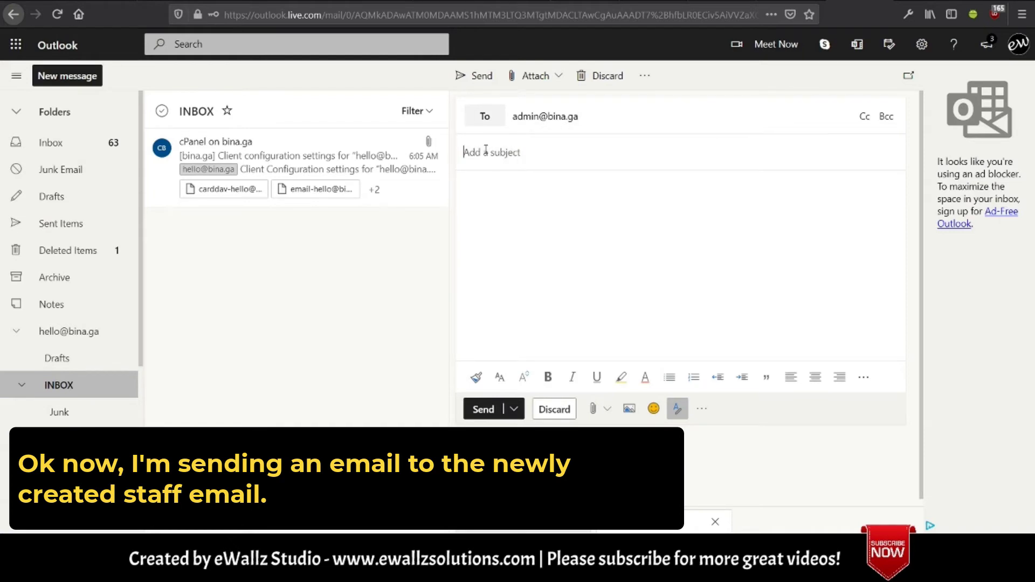
- Enter the subject "Hi, i'm sending this from my Outlook.com client" and move to the body
{"action": "type", "text": "Hi, i'm sending this from "}
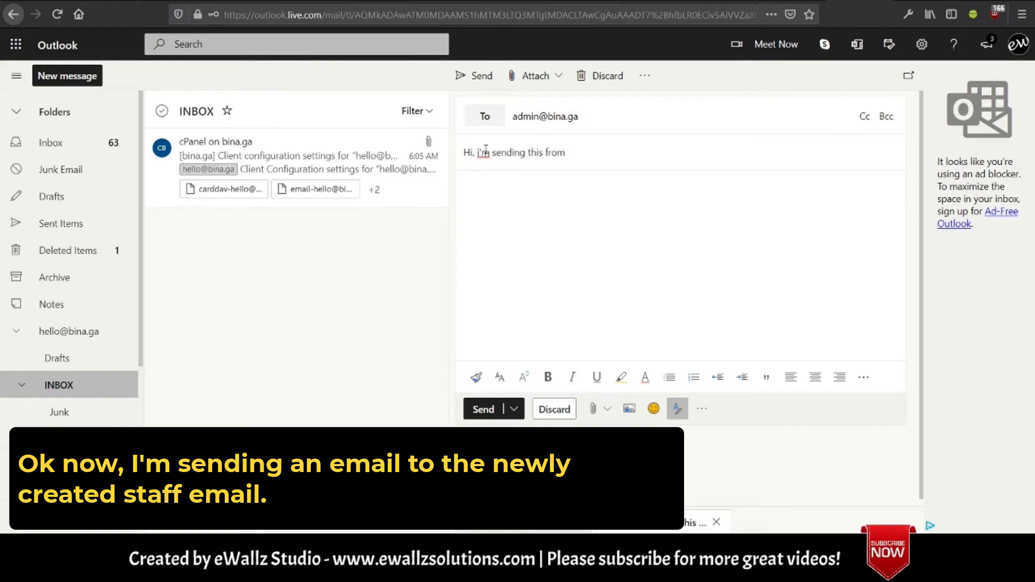
{"action": "type", "text": "my Outlook.com"}
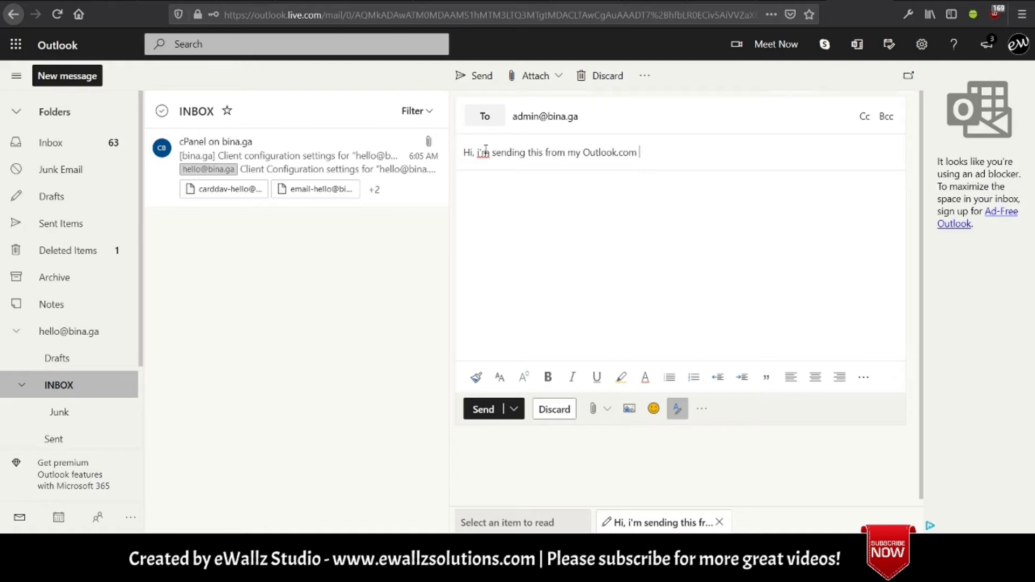
{"action": "type", "text": "client"}
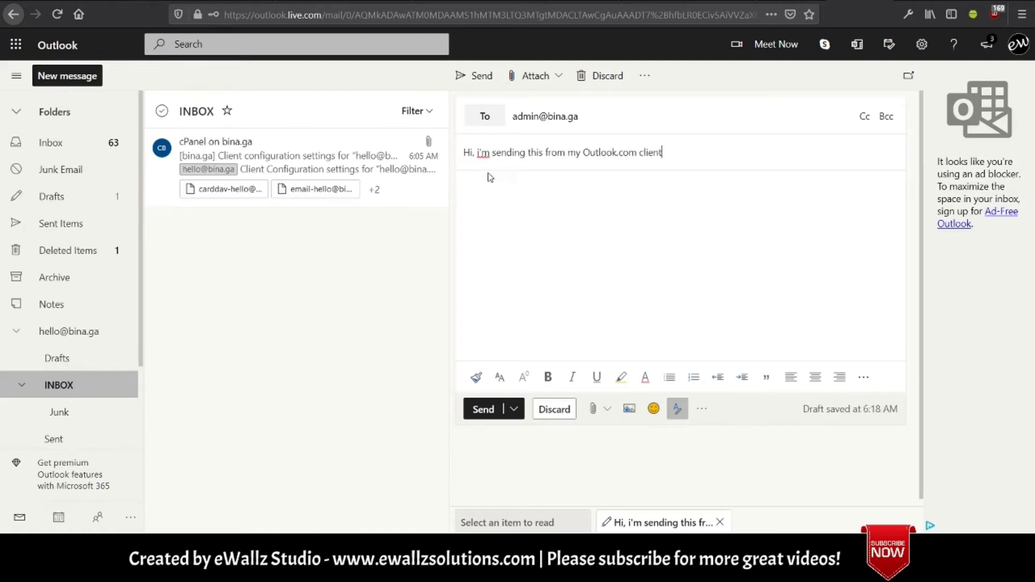
{"action": "key", "text": "Return"}
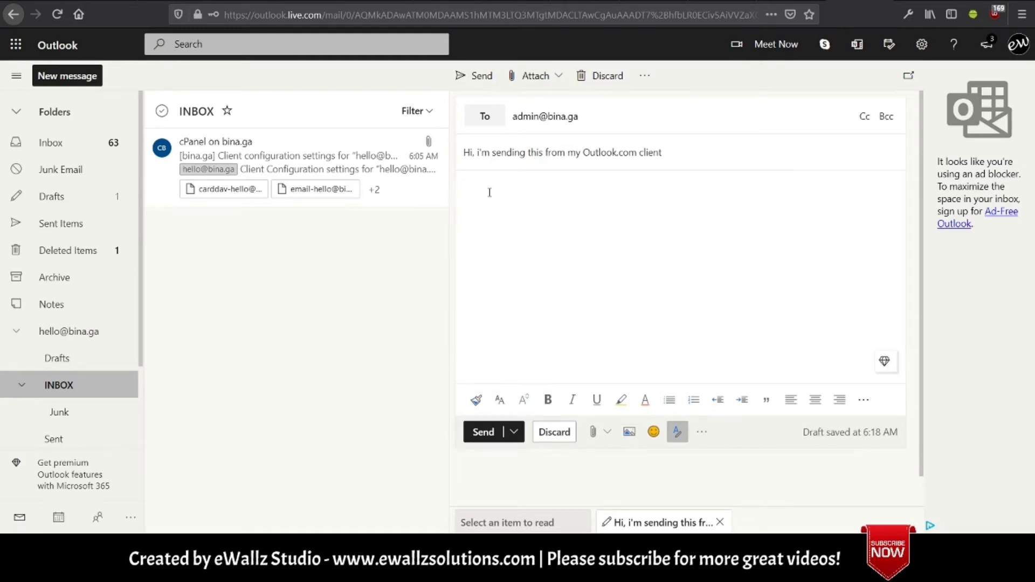
- Write the body: "Hello,", then "Custom domain email sent using MS outlook.com", then "Thanks"
{"action": "type", "text": "Hello,"}
{"action": "key", "text": "Return"}
{"action": "type", "text": "Custom domain emai"}
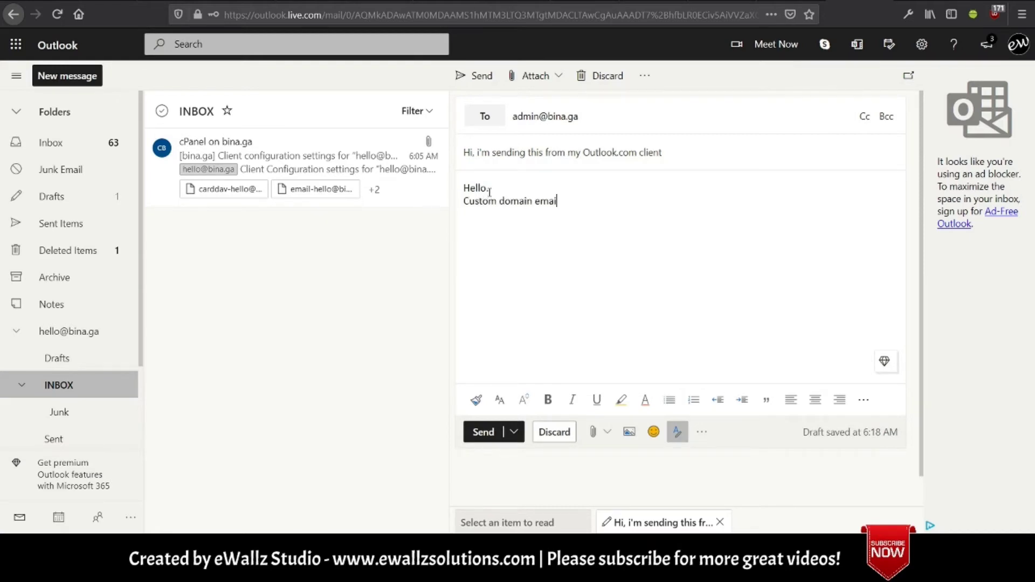
{"action": "type", "text": "l sent using MS outlook"}
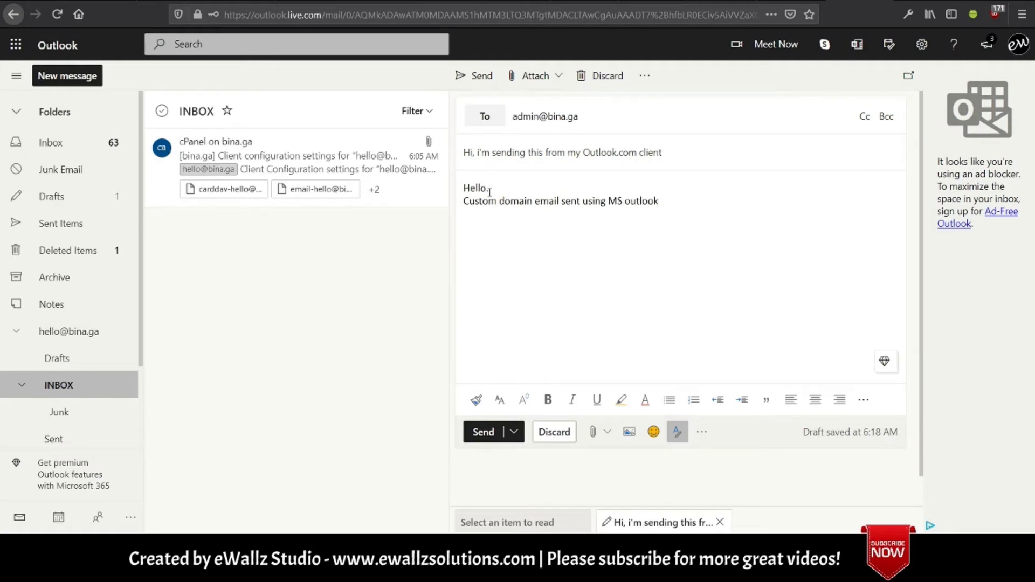
{"action": "type", "text": ".com  "}
{"action": "type", "text": "Thanks"}
{"action": "left_click", "coordinate": [515, 435]}
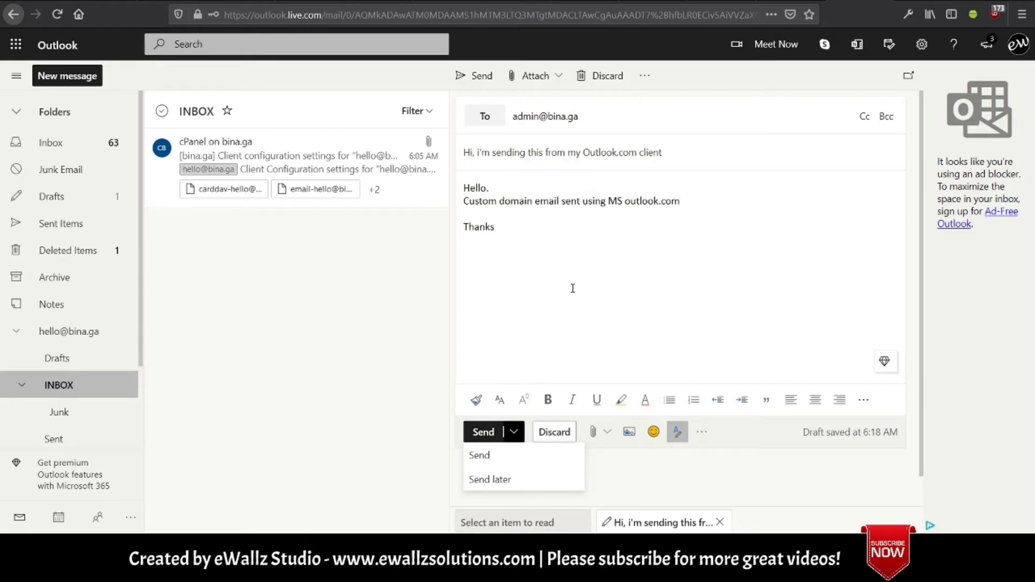
{"action": "left_click", "coordinate": [489, 119]}
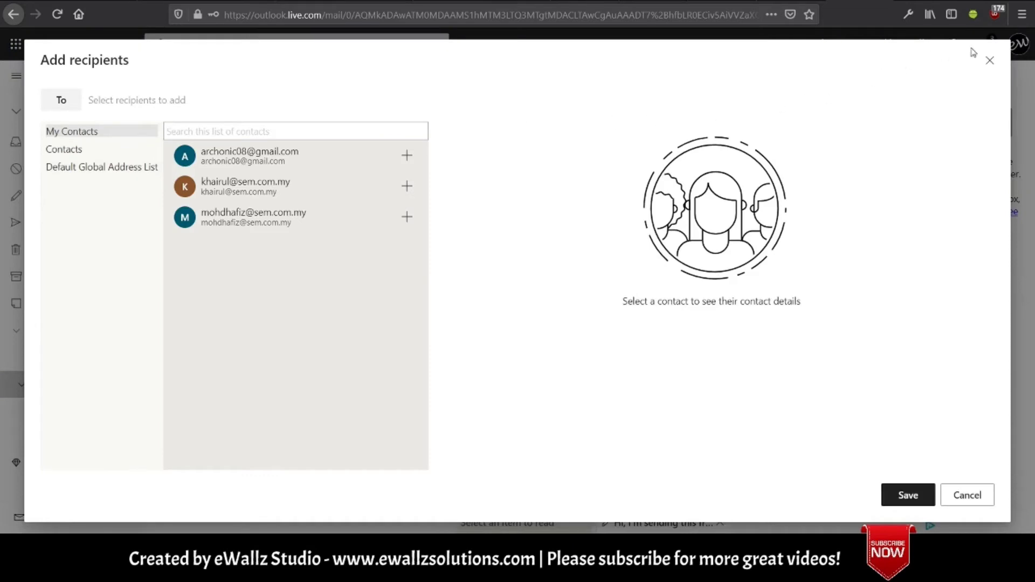
{"action": "left_click", "coordinate": [990, 60]}
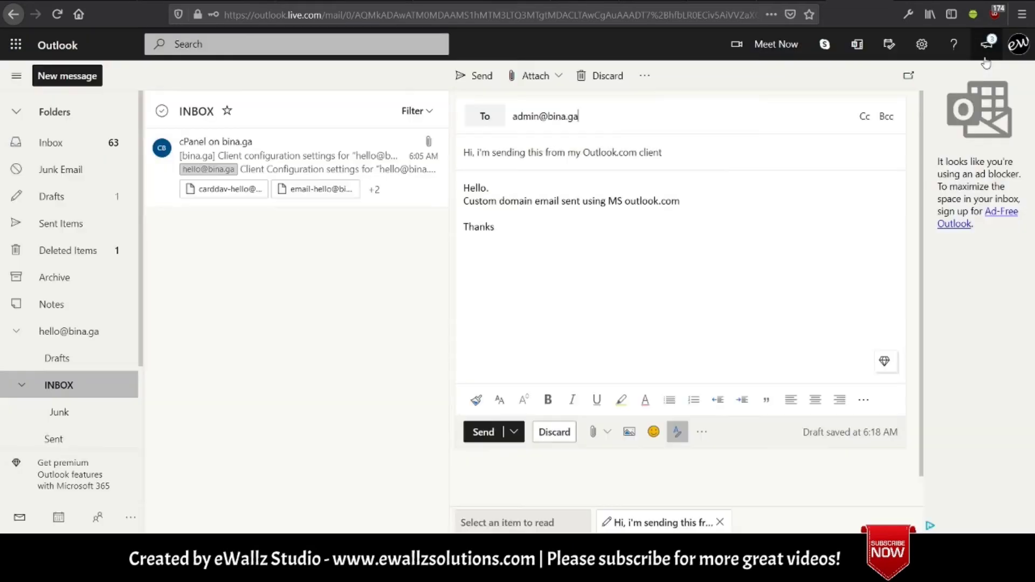
{"action": "left_click", "coordinate": [645, 77]}
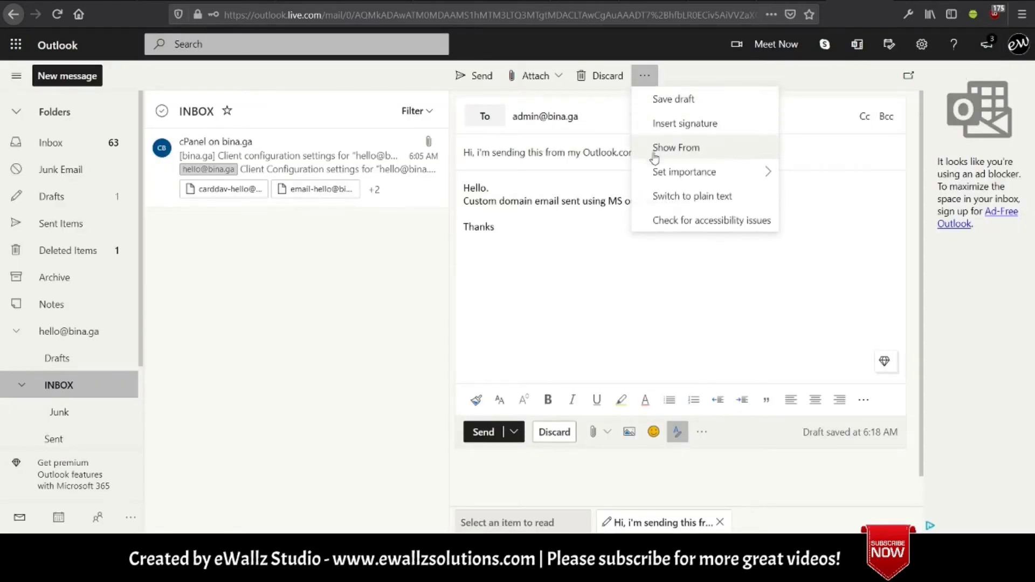
{"action": "left_click", "coordinate": [683, 149]}
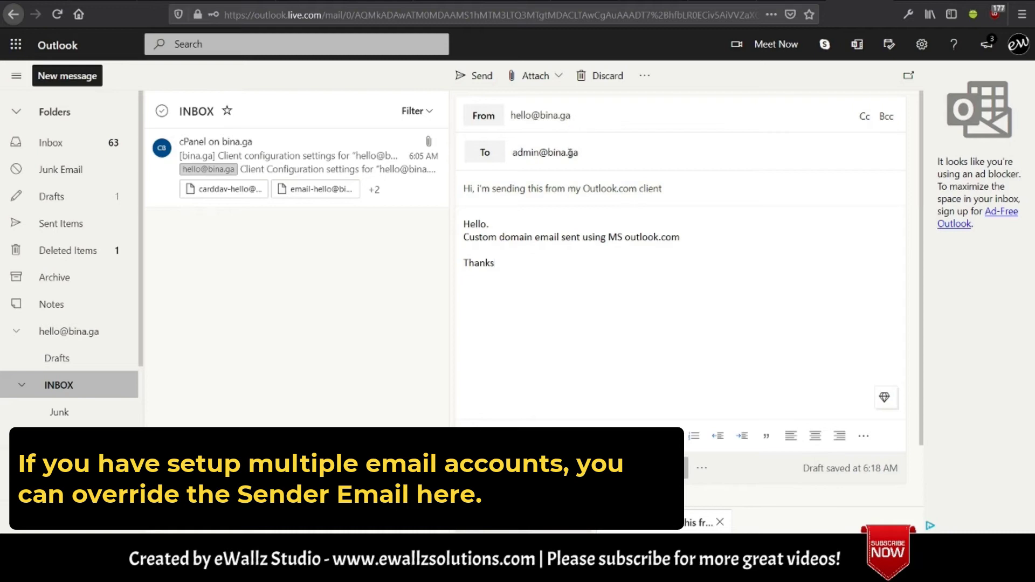
{"action": "left_click", "coordinate": [645, 76]}
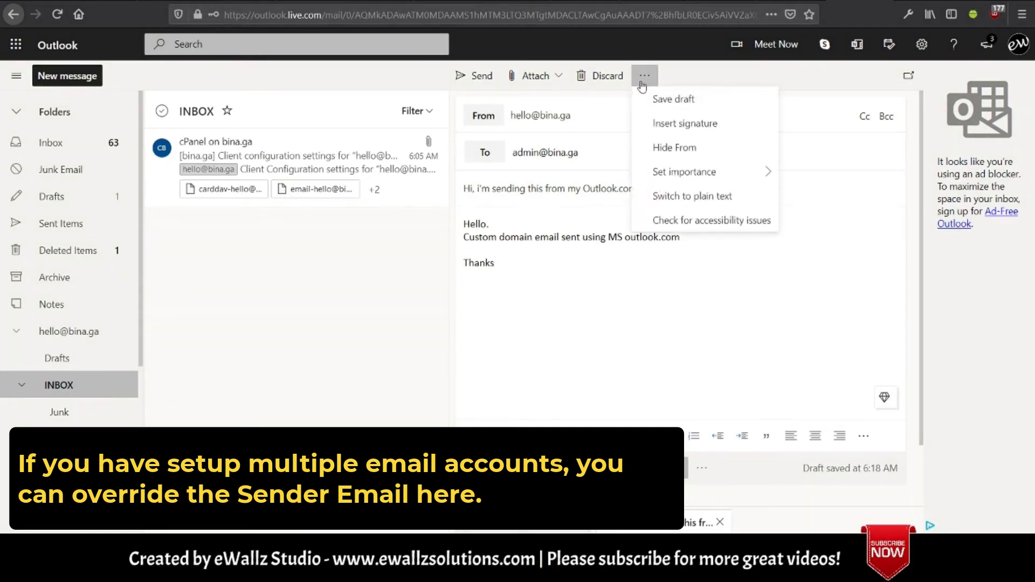
{"action": "left_click", "coordinate": [652, 151]}
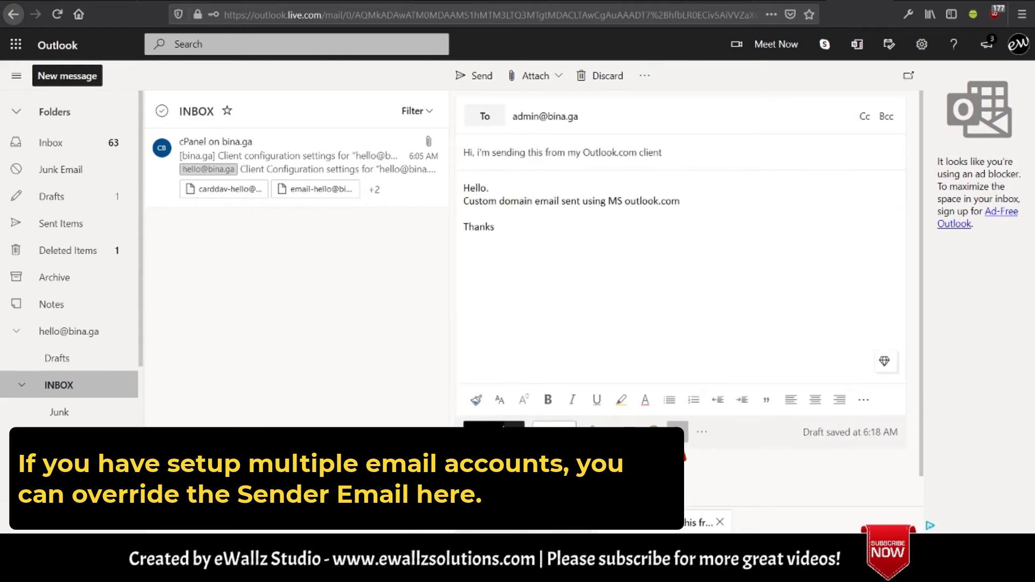
- Send the message, confirm it in Sent, and open it in the Roundcube inbox
{"action": "left_click", "coordinate": [474, 431]}
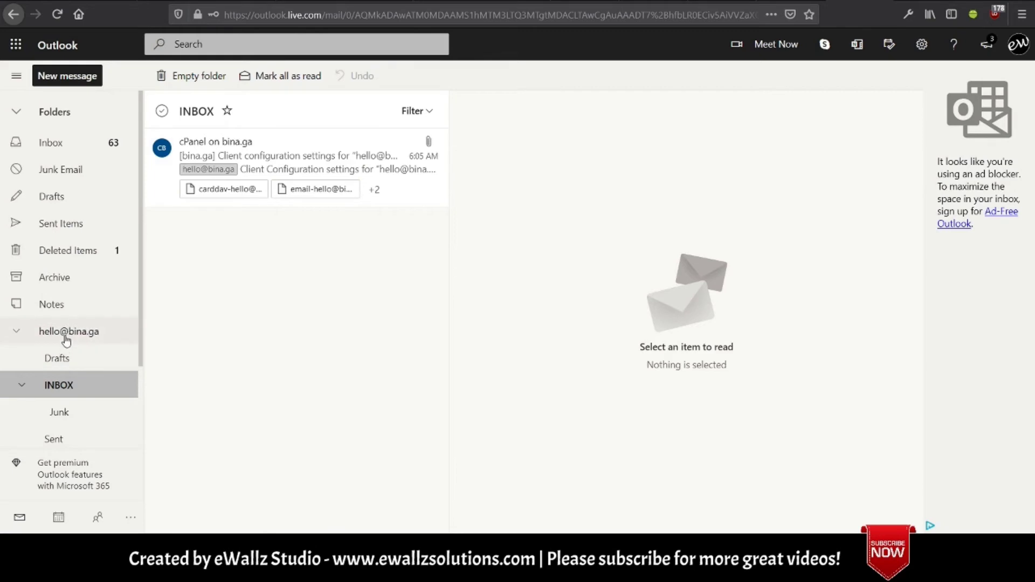
{"action": "scroll", "coordinate": [65, 340], "scroll_direction": "down", "scroll_amount": 1}
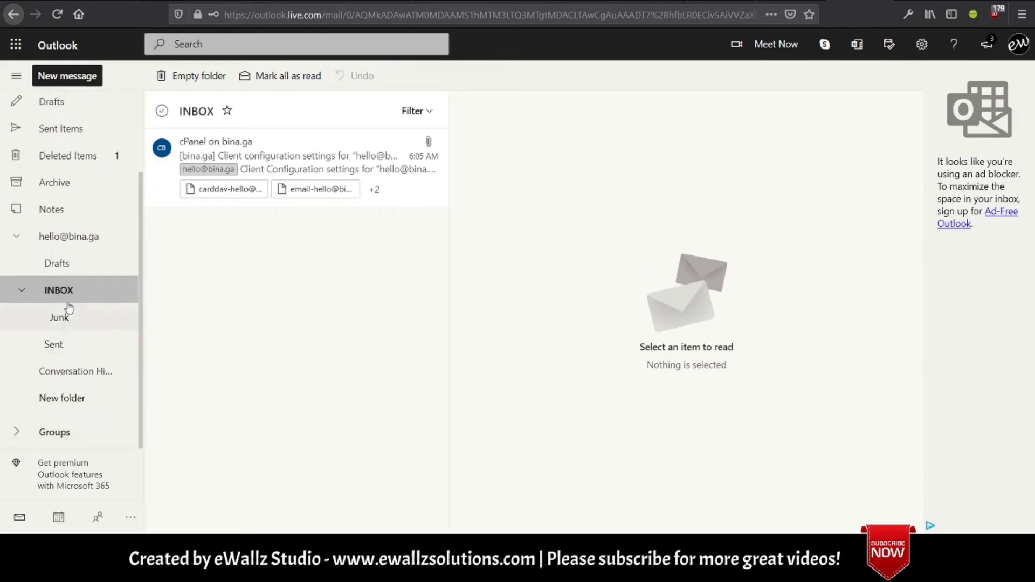
{"action": "left_click", "coordinate": [54, 343]}
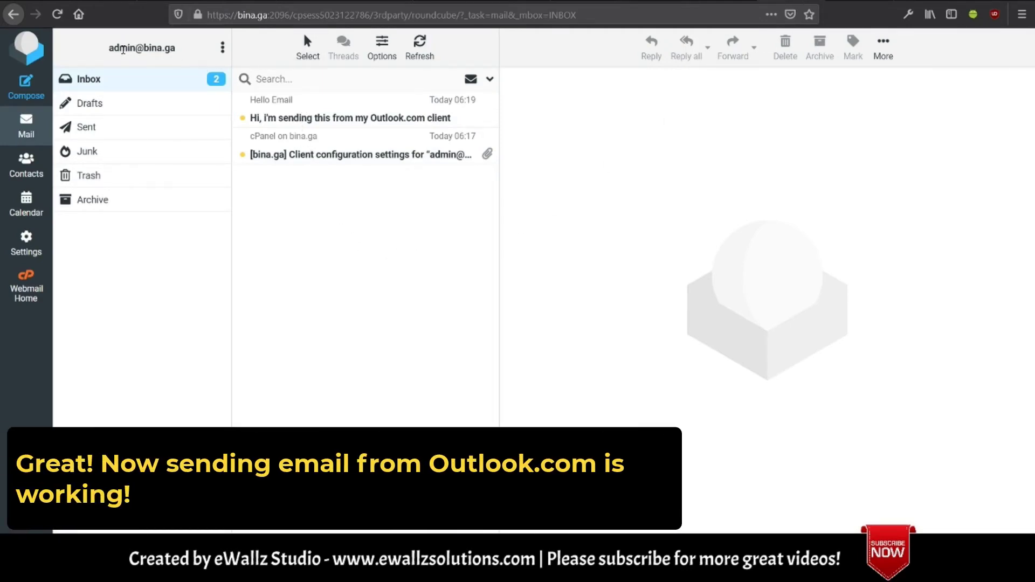
{"action": "left_click", "coordinate": [331, 114]}
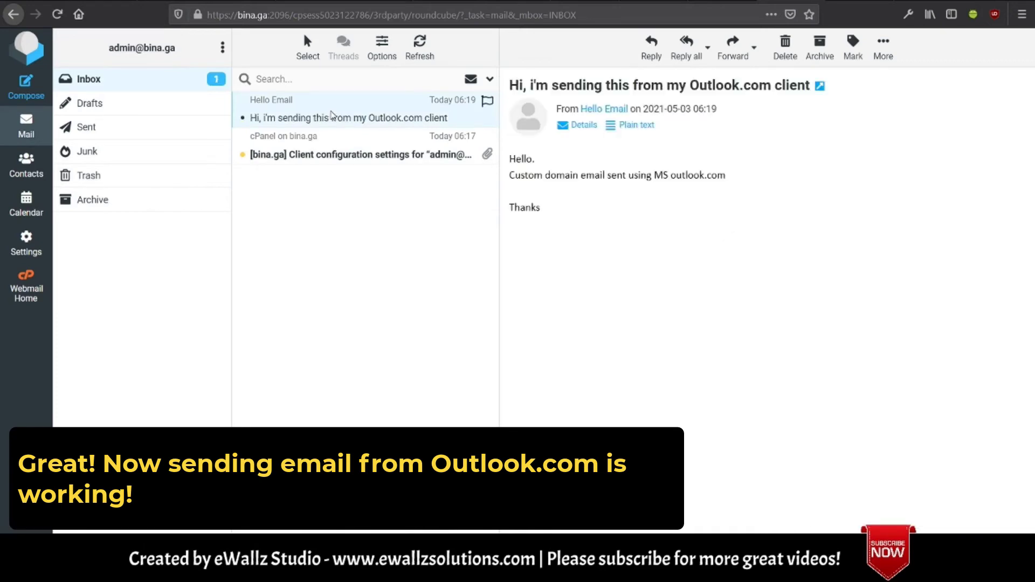
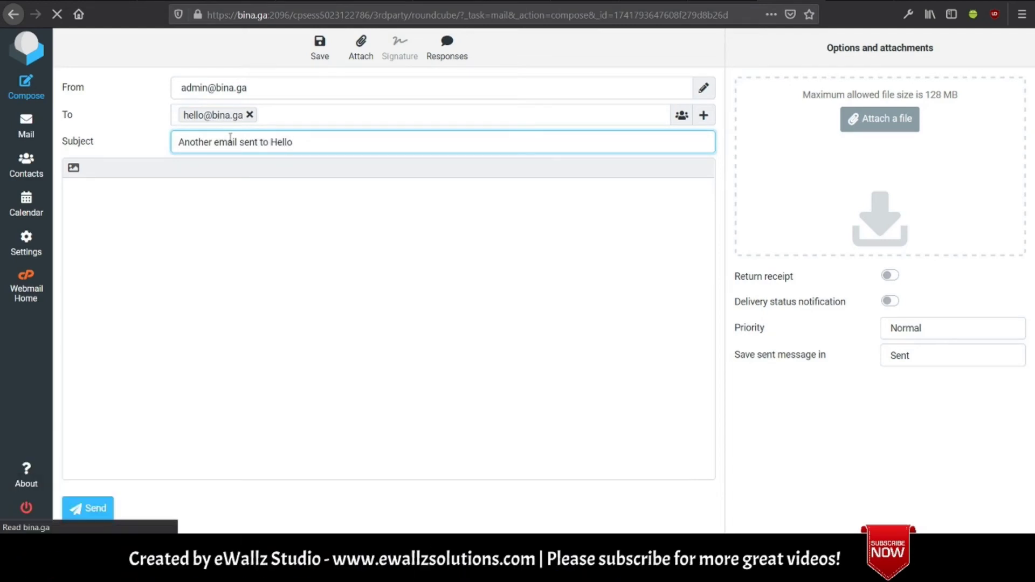
{"action": "left_click", "coordinate": [228, 231]}
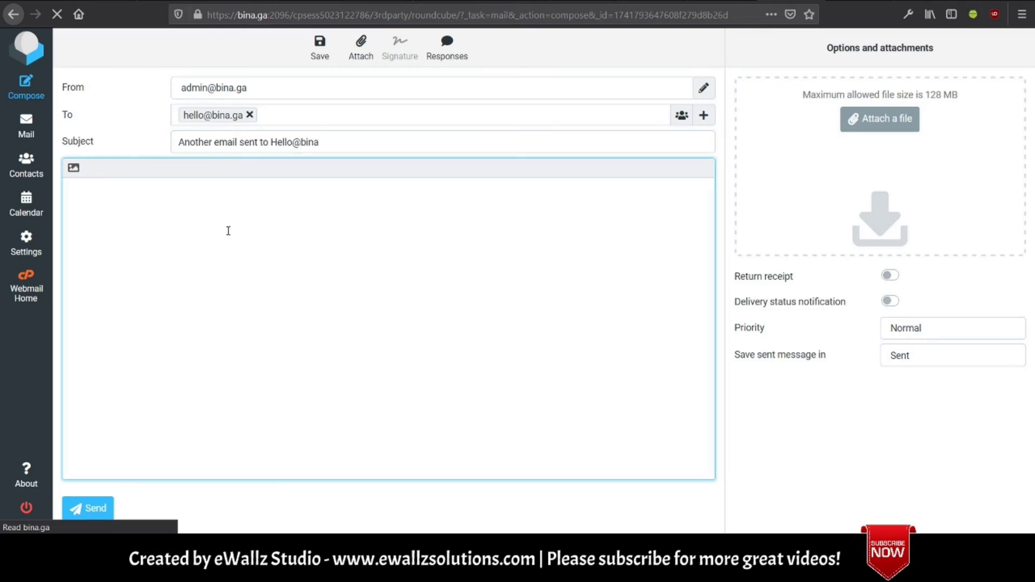
{"action": "type", "text": "Hi, pls check if you can recei"}
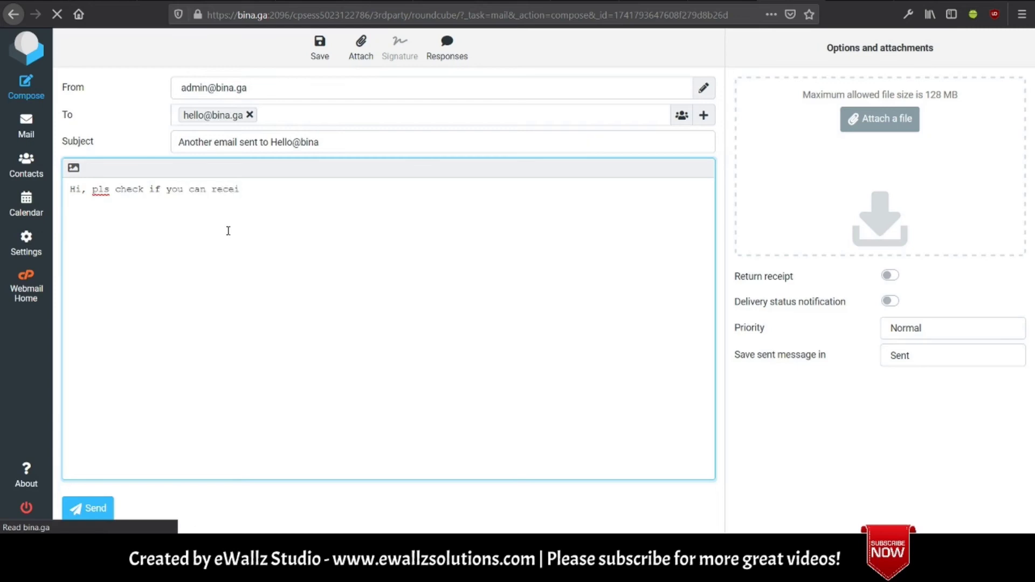
{"action": "type", "text": "ved this on outlook.com"}
{"action": "left_click", "coordinate": [78, 511]}
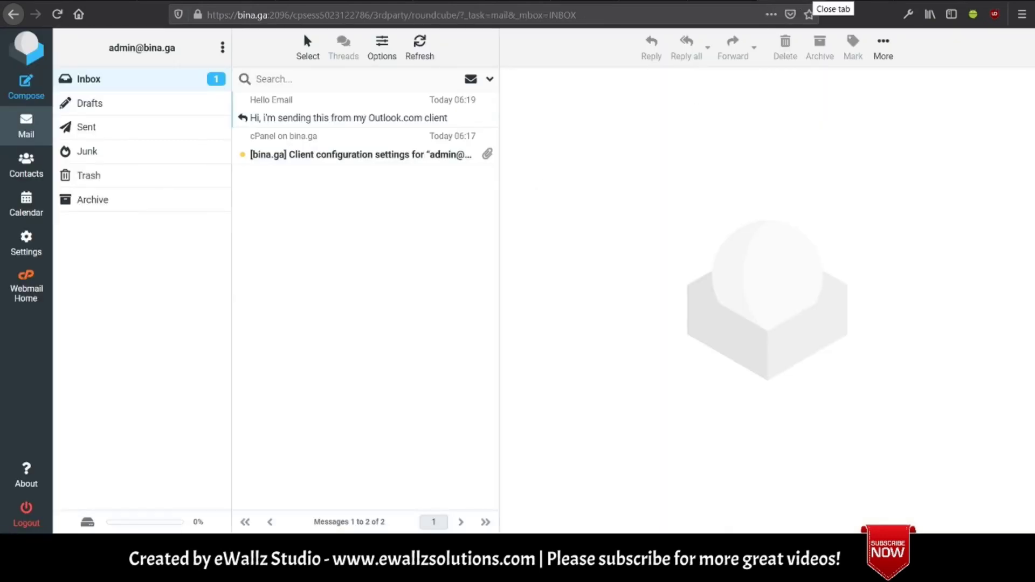
{"action": "left_click", "coordinate": [823, 1]}
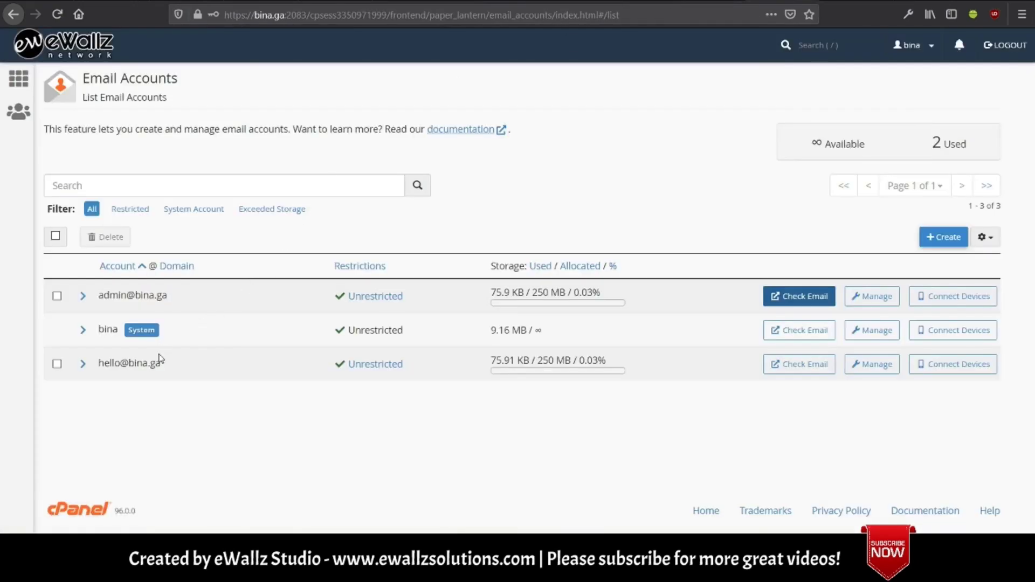
{"action": "left_click", "coordinate": [787, 366]}
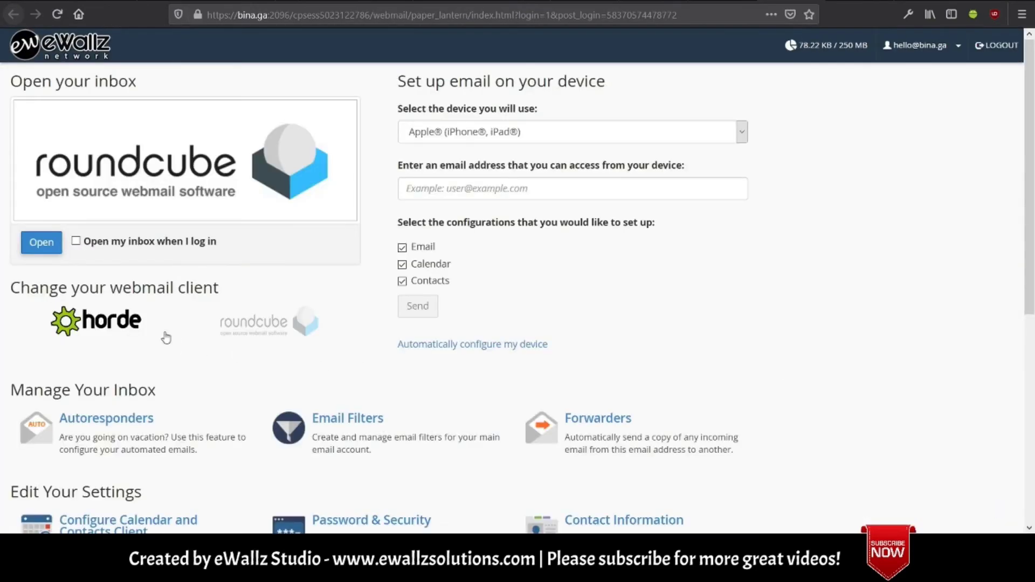
{"action": "left_click", "coordinate": [91, 186]}
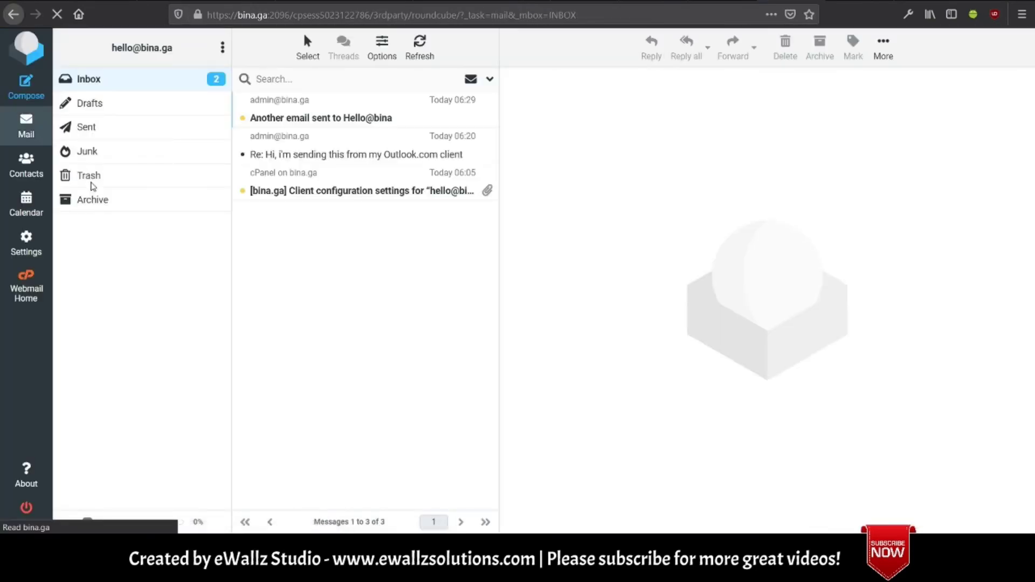
{"action": "left_click", "coordinate": [274, 110]}
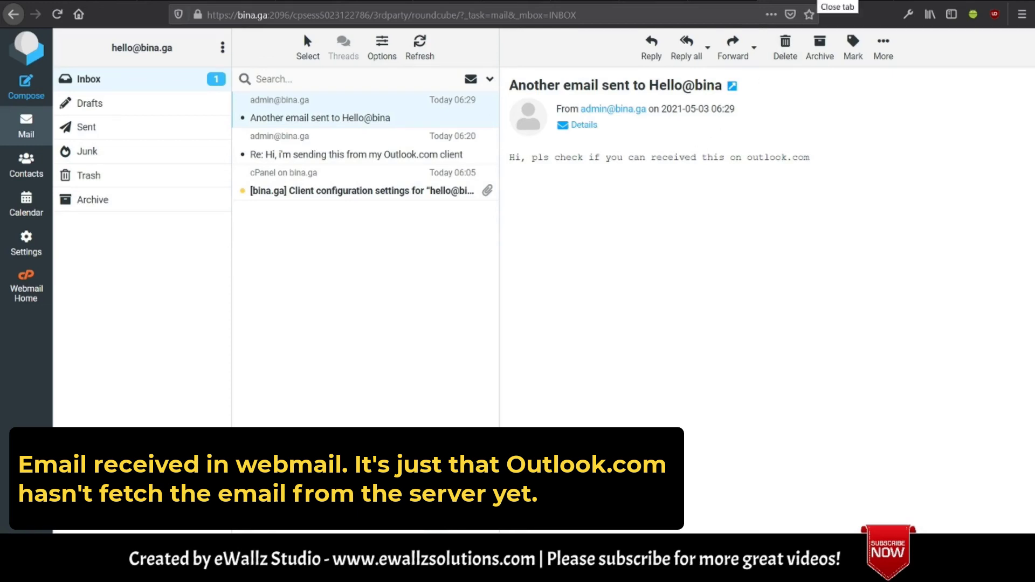
{"action": "left_click", "coordinate": [825, 1]}
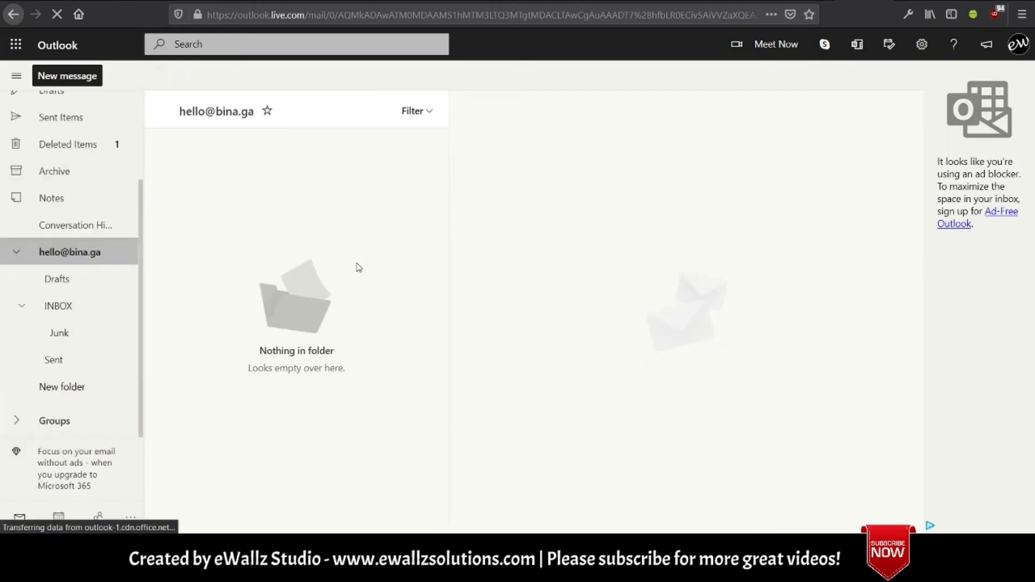
{"action": "left_click", "coordinate": [66, 308]}
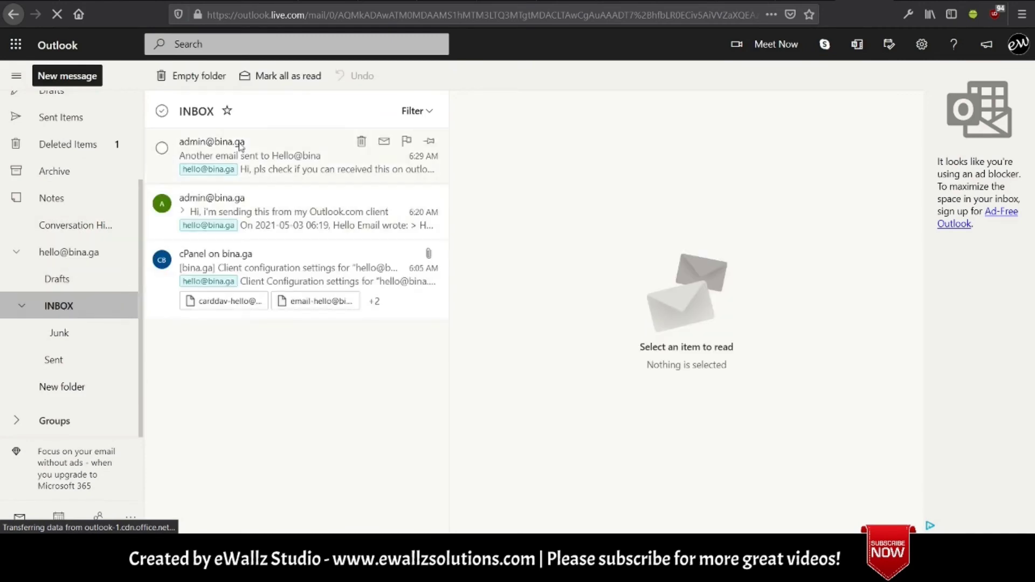
{"action": "left_click", "coordinate": [289, 165]}
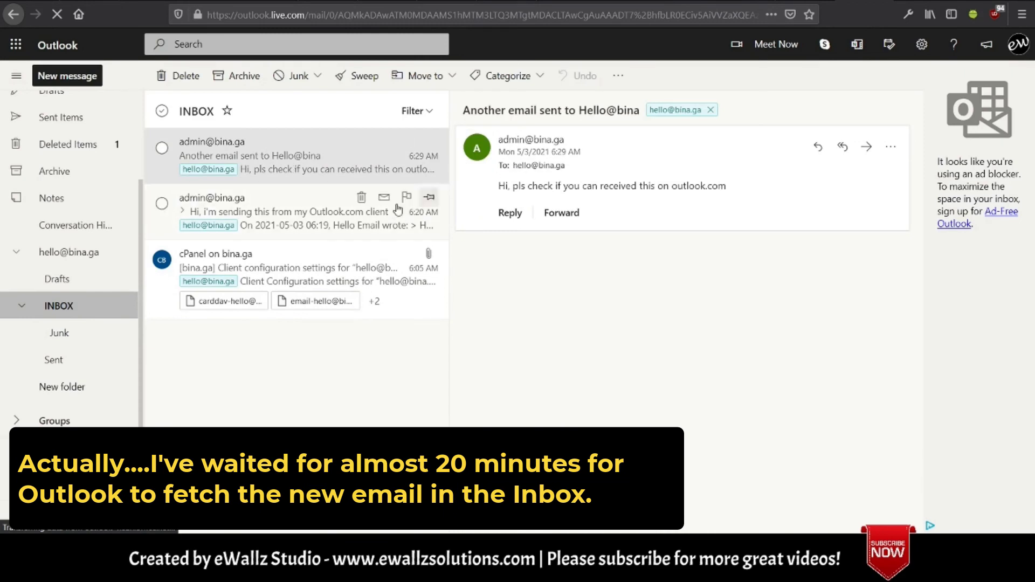
{"action": "left_click", "coordinate": [306, 226]}
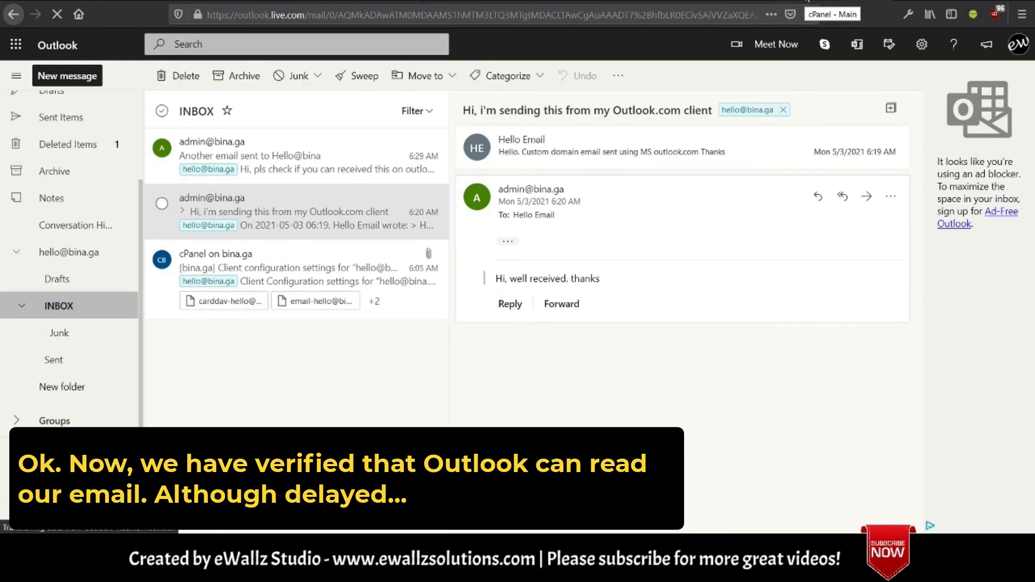
{"action": "left_click", "coordinate": [509, 313]}
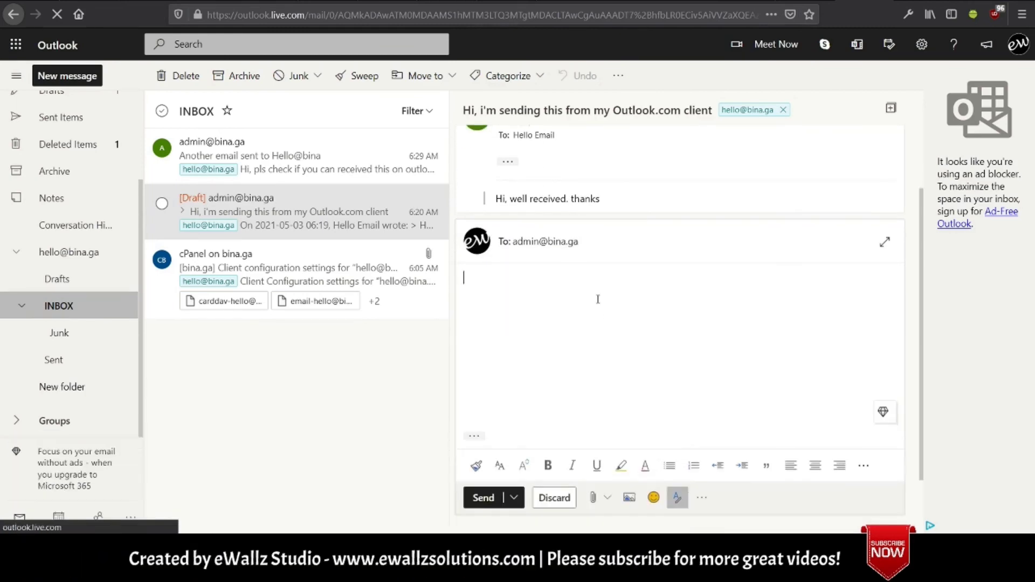
{"action": "type", "text": "Hi "}
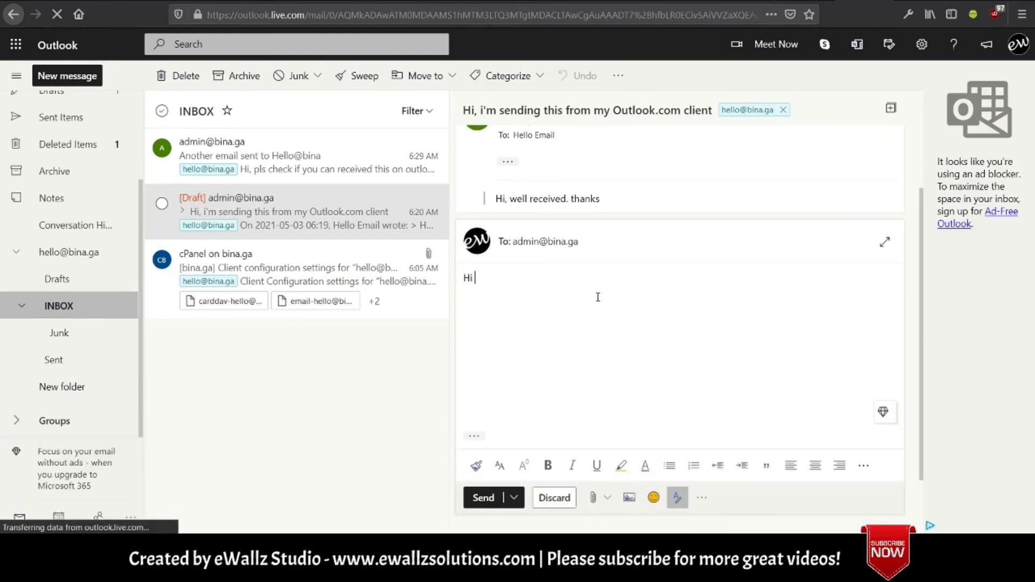
{"action": "type", "text": "Admin, I"}
{"action": "type", "text": " have"}
{"action": "type", "text": " re"}
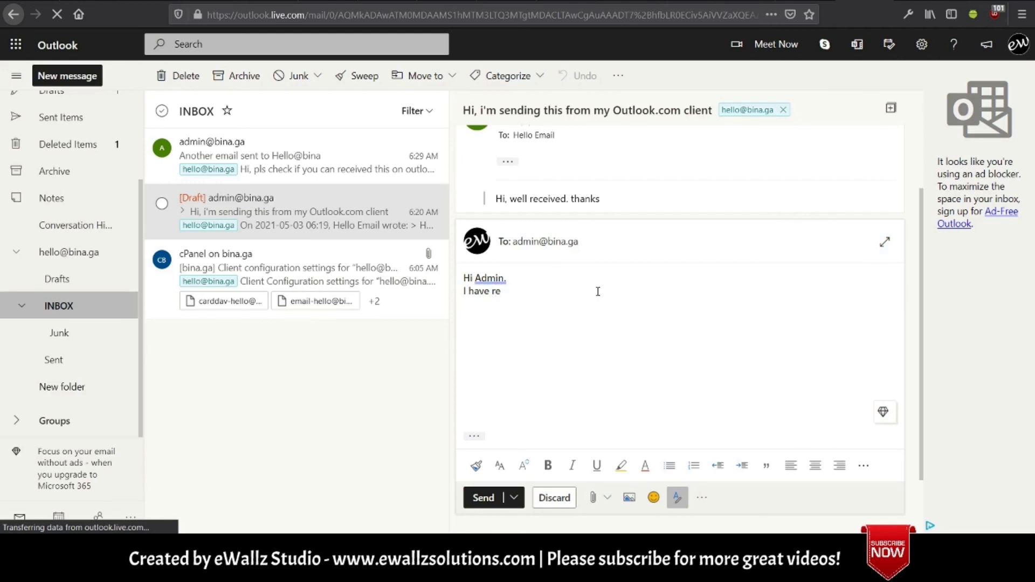
{"action": "type", "text": "ceived this email."}
{"action": "left_click", "coordinate": [484, 498]}
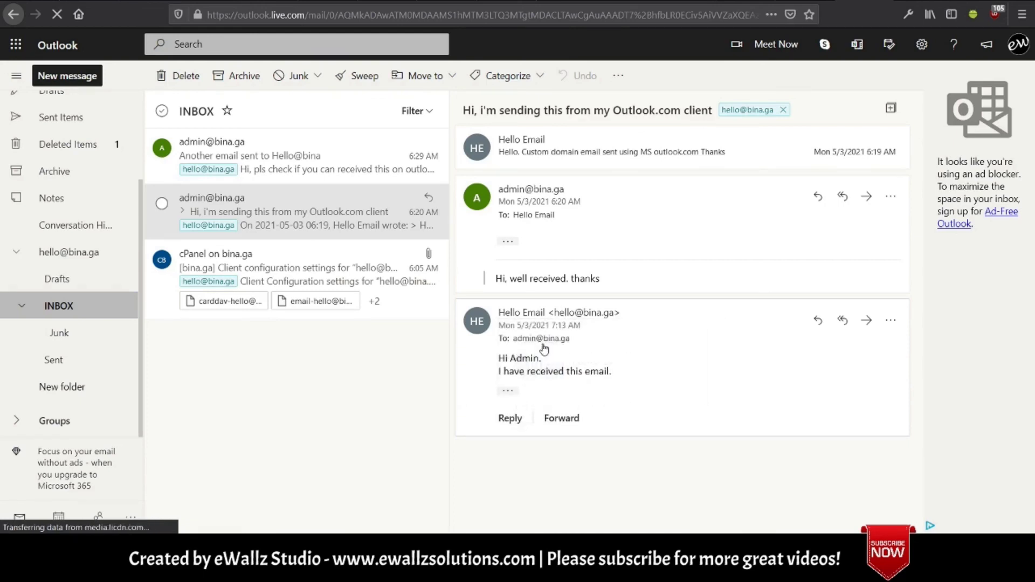
{"action": "mouse_move", "coordinate": [545, 348]}
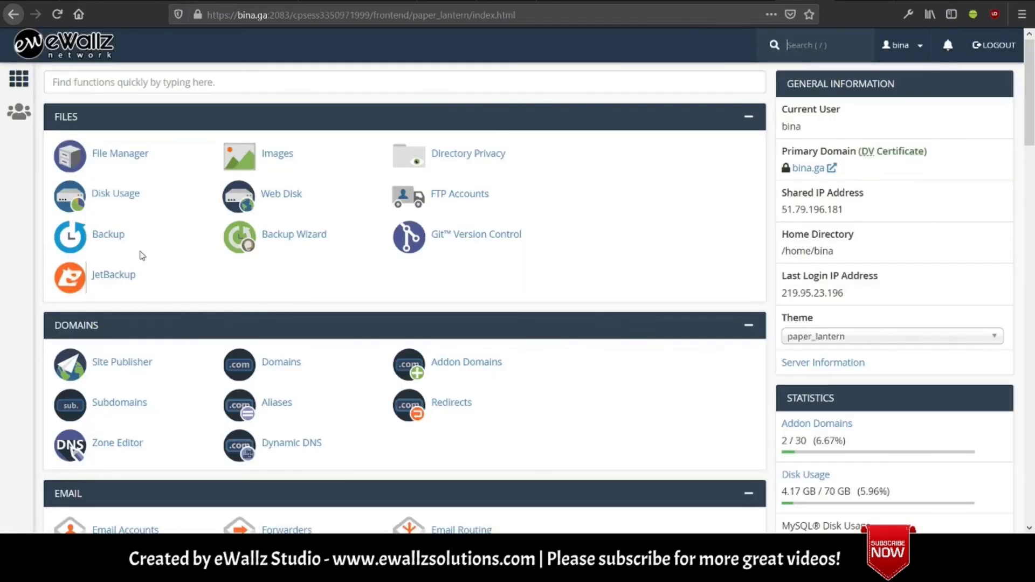
{"action": "scroll", "coordinate": [142, 259], "scroll_direction": "down", "scroll_amount": 5}
{"action": "left_click", "coordinate": [135, 252]}
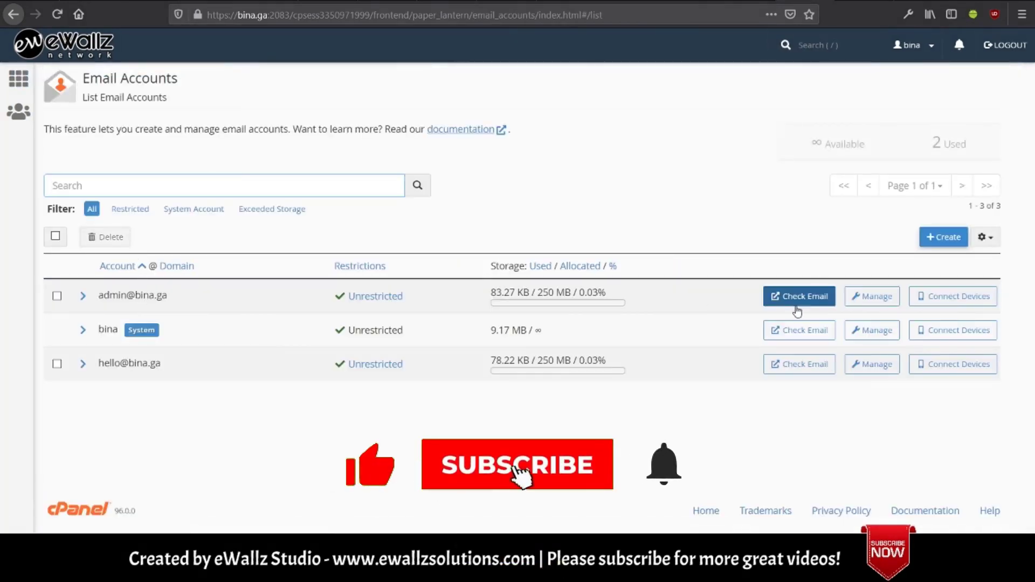
{"action": "left_click", "coordinate": [801, 297]}
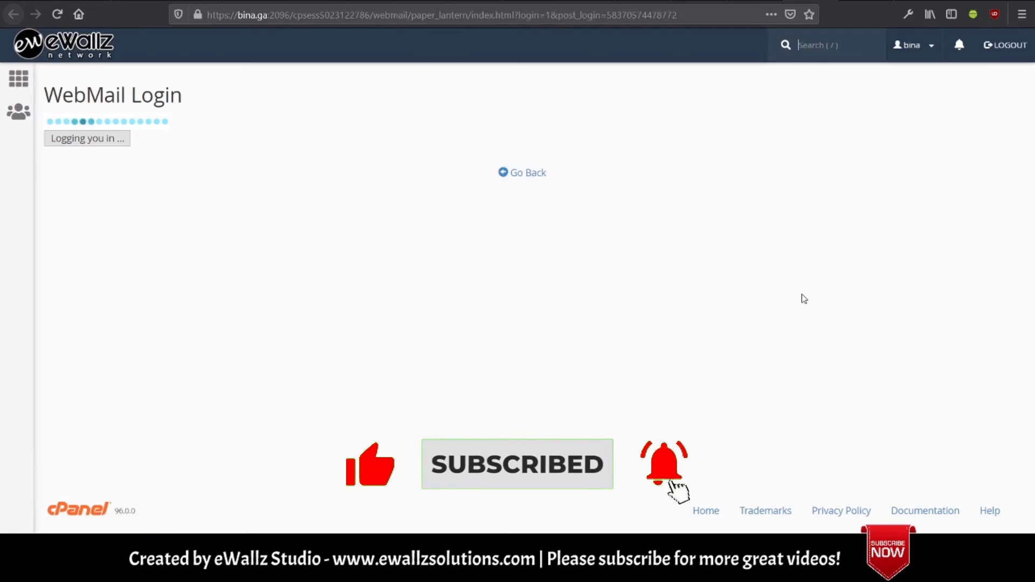
{"action": "left_click", "coordinate": [250, 134]}
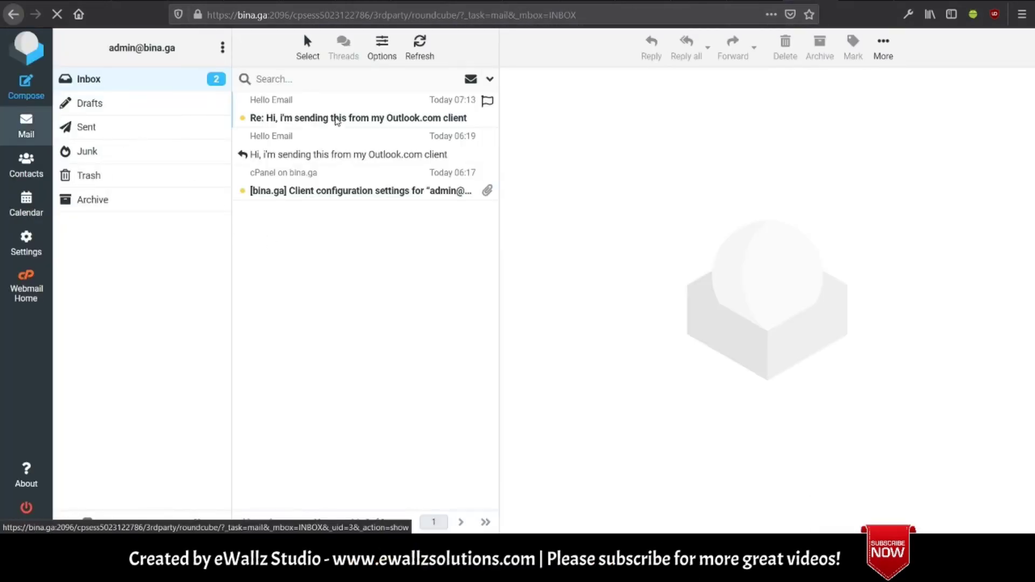
{"action": "left_click", "coordinate": [423, 106]}
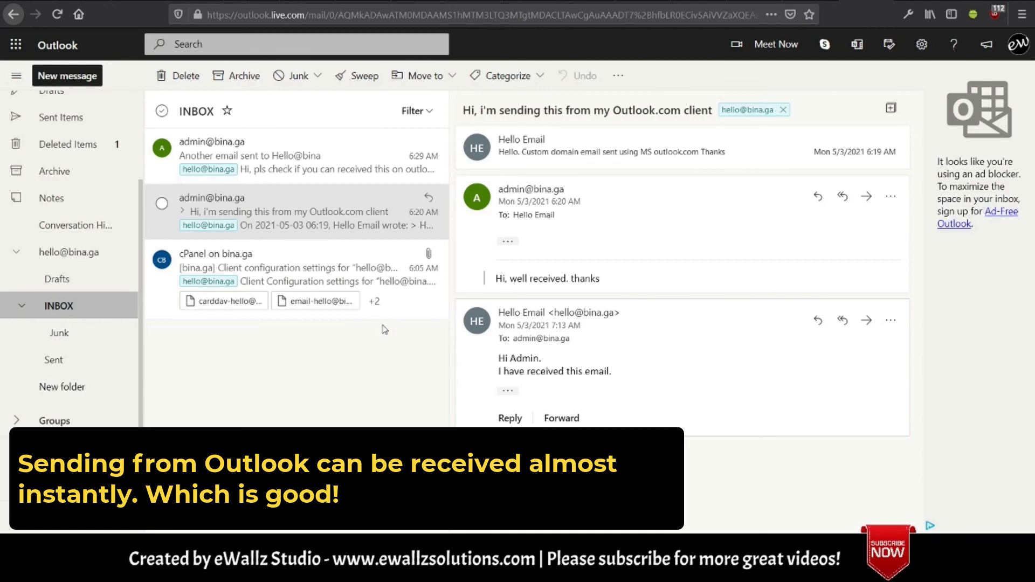
- Bring up Outlook's Mail > Sync email settings listing the connected accounts
{"action": "left_click", "coordinate": [921, 48]}
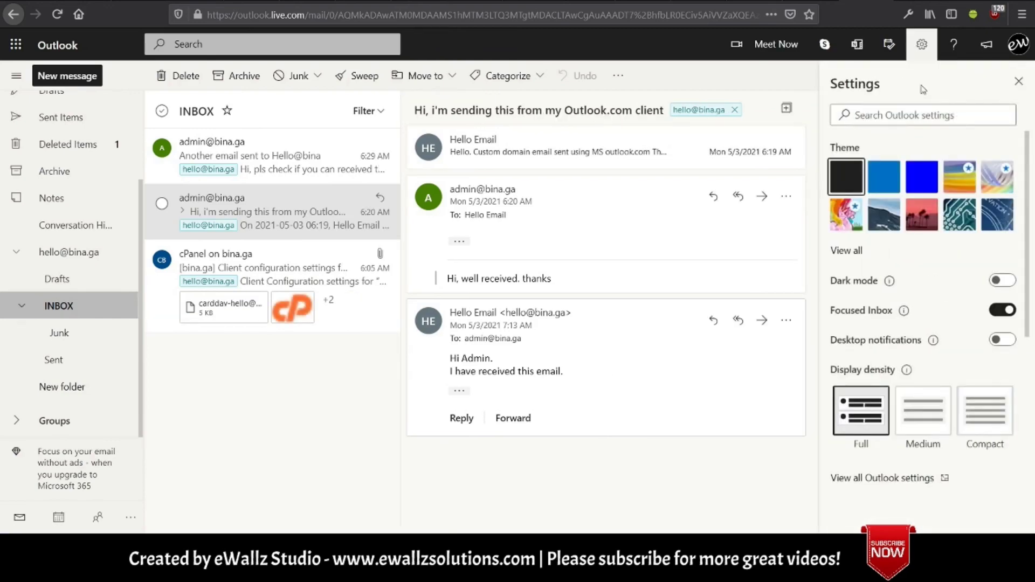
{"action": "left_click", "coordinate": [857, 479]}
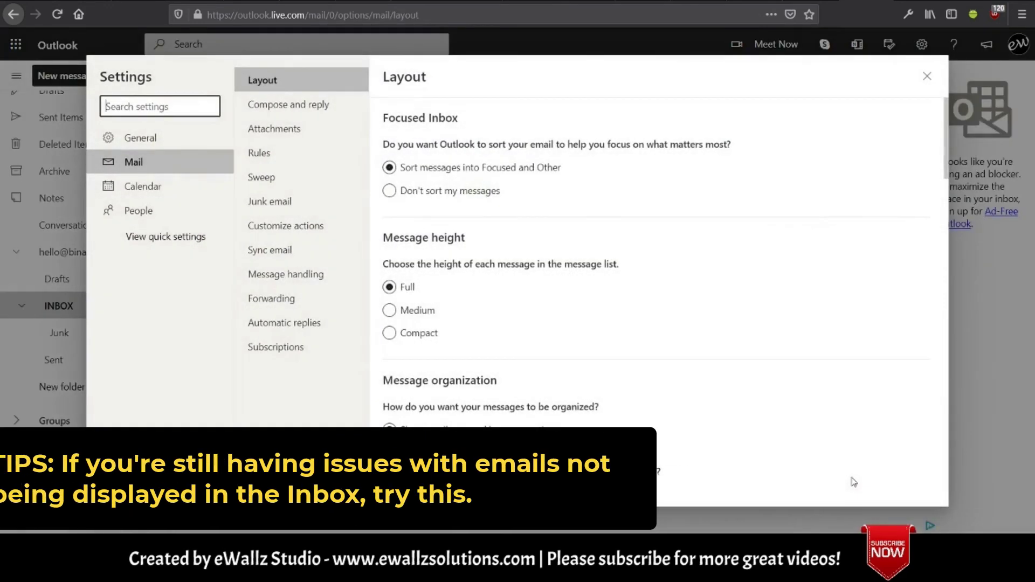
{"action": "left_click", "coordinate": [271, 253]}
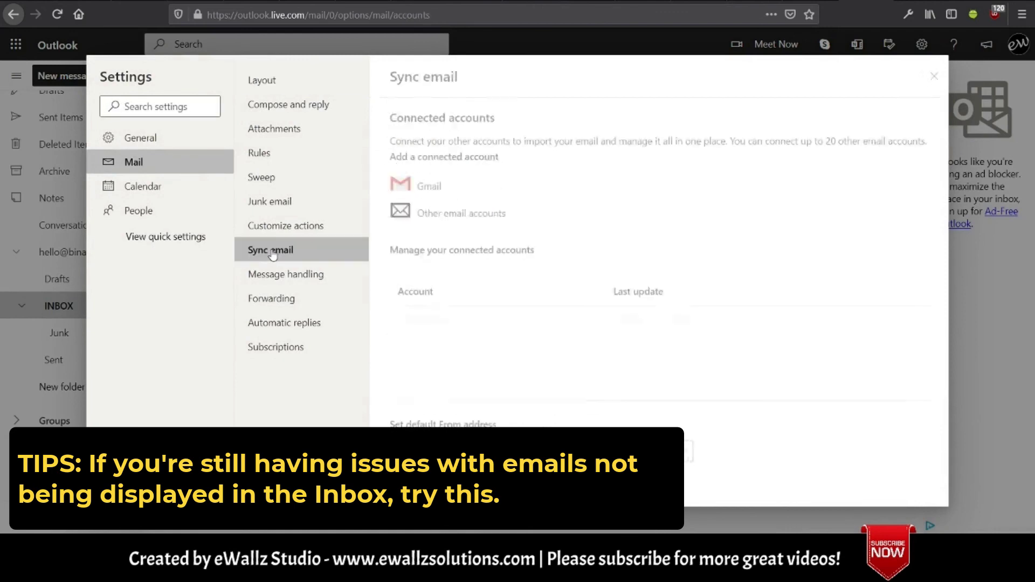
{"action": "mouse_move", "coordinate": [515, 322]}
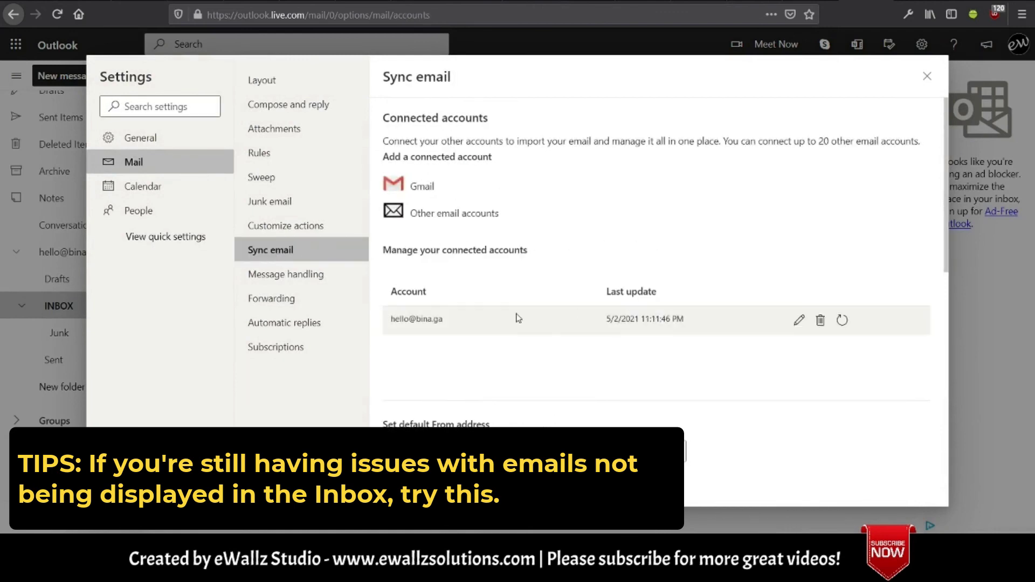
{"action": "left_click", "coordinate": [799, 321]}
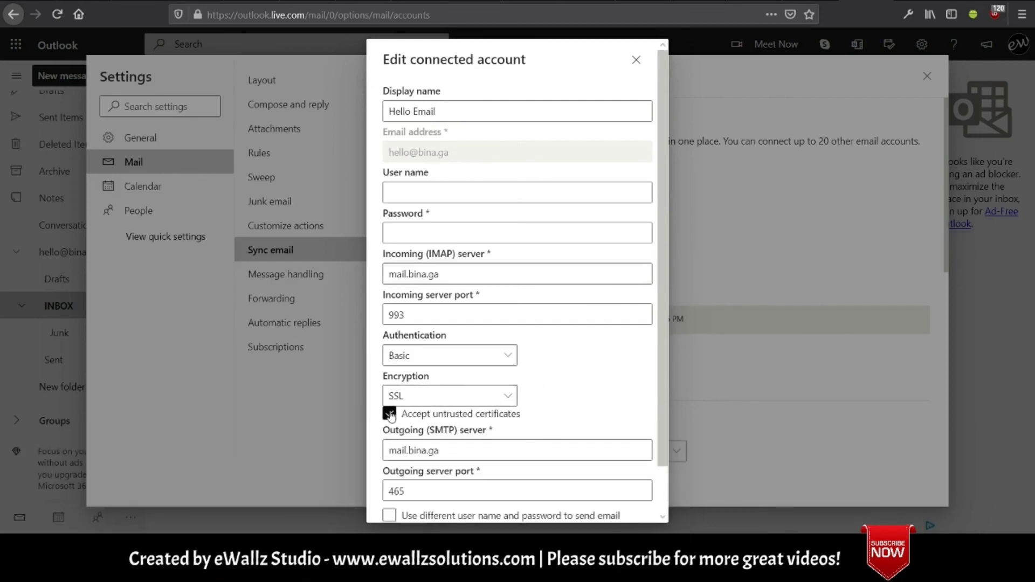
{"action": "left_click", "coordinate": [389, 415]}
{"action": "left_click", "coordinate": [390, 415]}
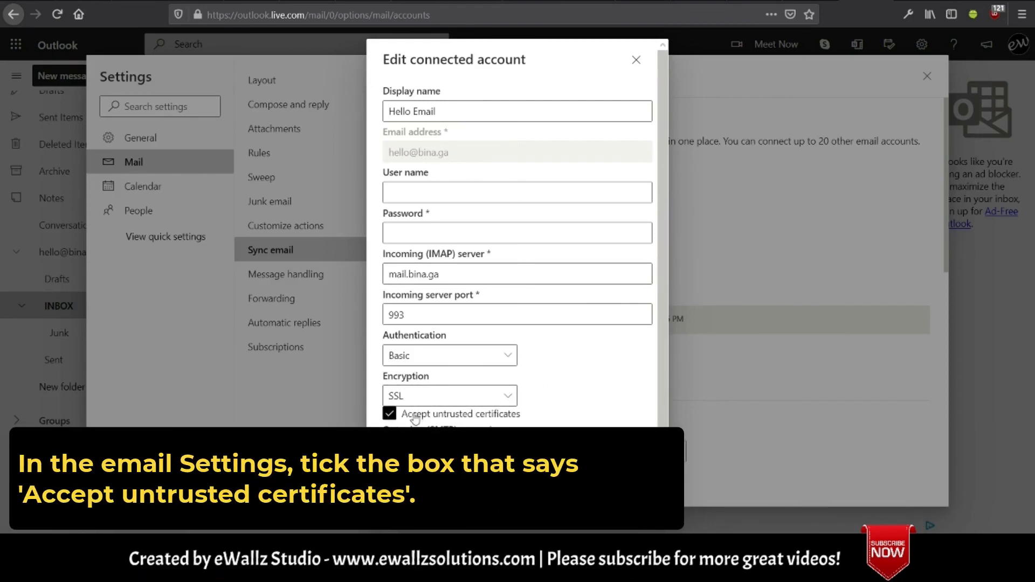
{"action": "scroll", "coordinate": [416, 420], "scroll_direction": "down", "scroll_amount": 2}
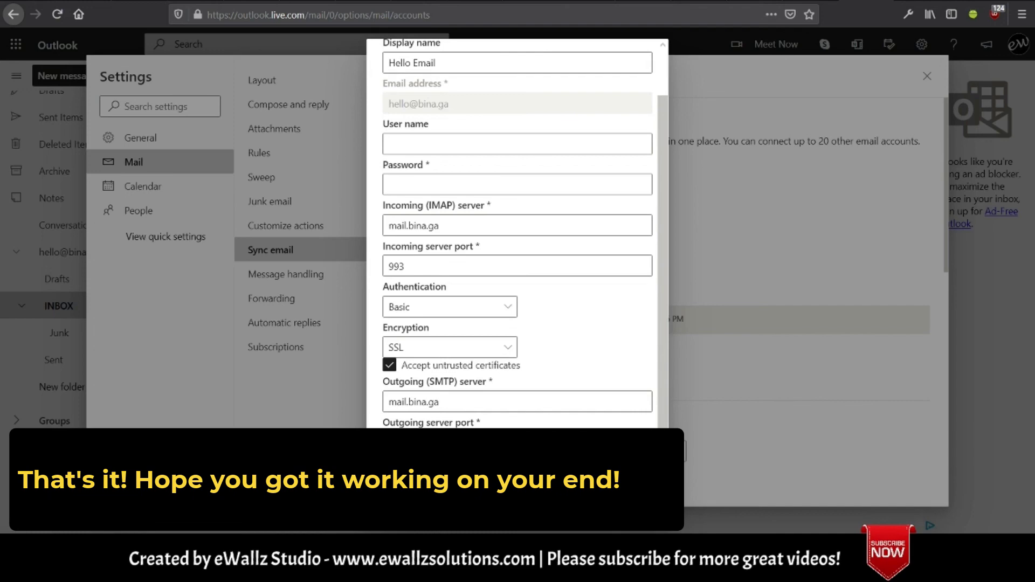
{"action": "key", "text": "Escape"}
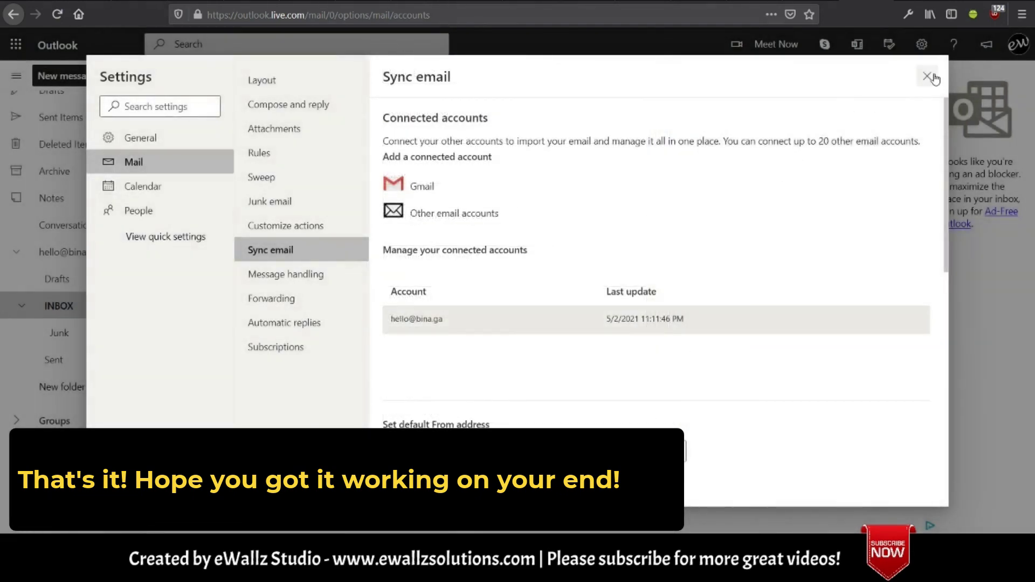
{"action": "left_click", "coordinate": [927, 77]}
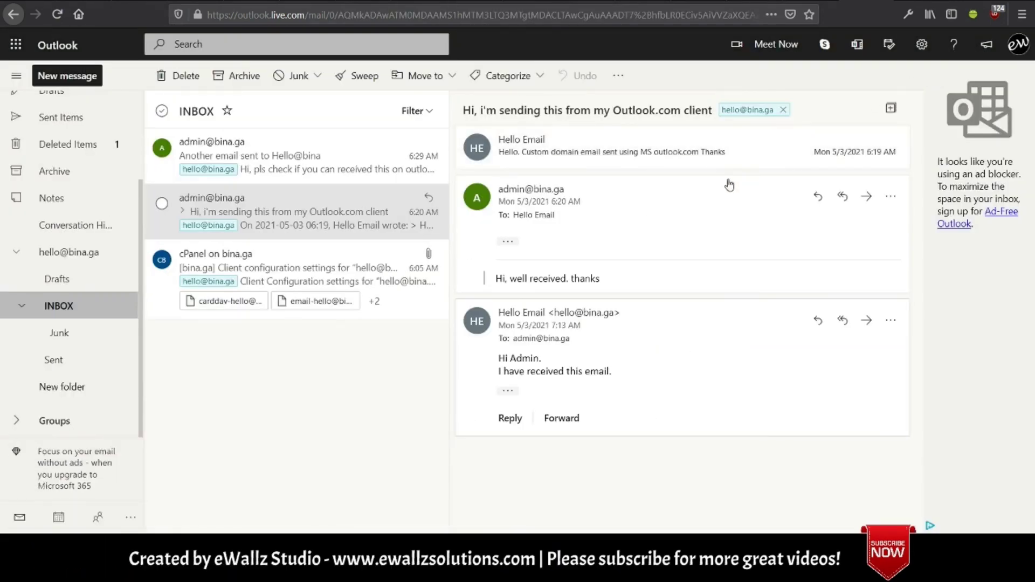